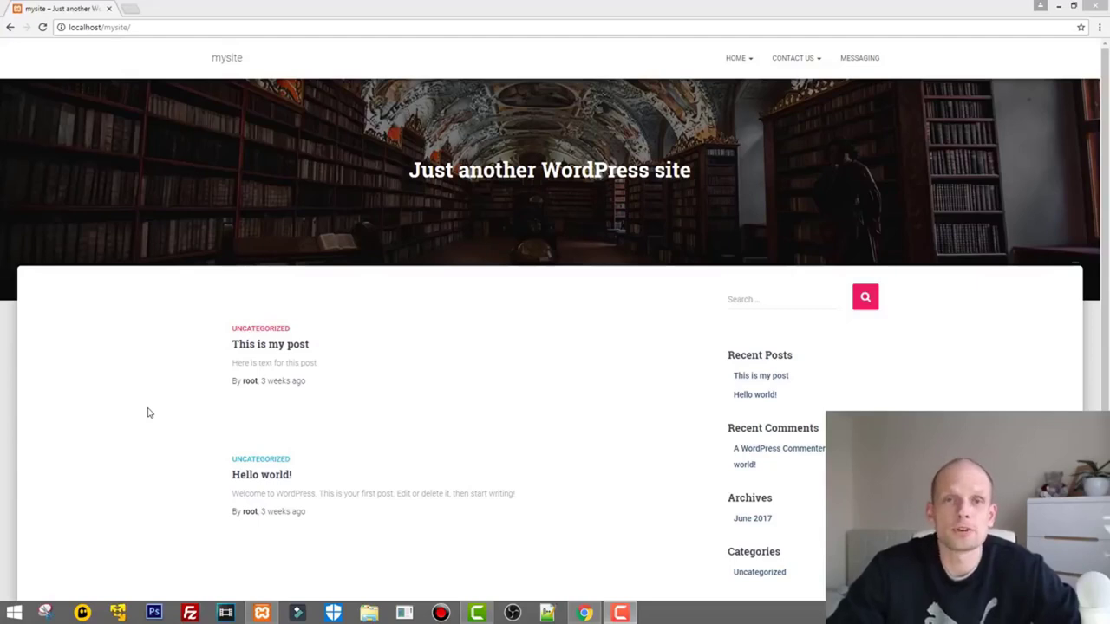
Step: Open the site's Messaging page and log in to WordPress with the prefilled account credentials
left_click(856, 62)
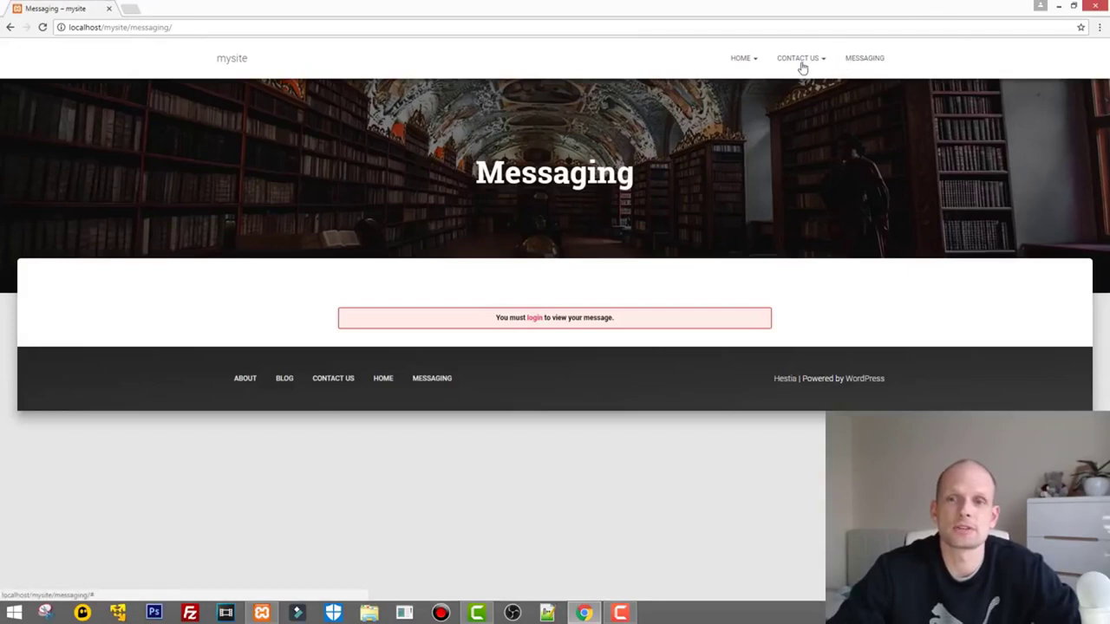
left_click(535, 319)
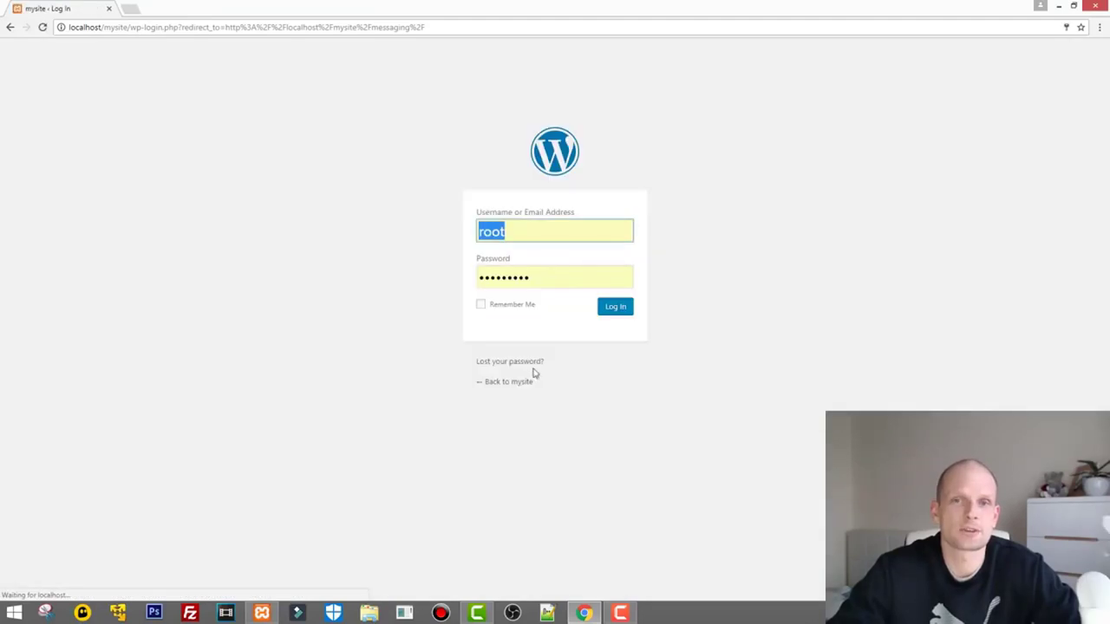
left_click(620, 309)
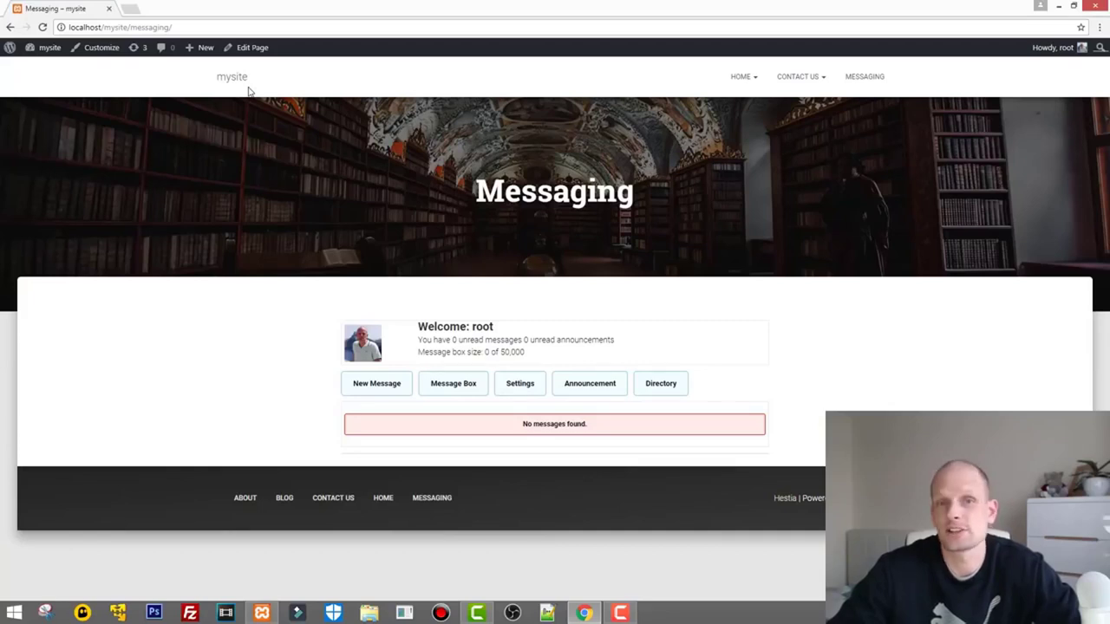
Step: Open the site's admin Dashboard in a new browser tab and place that tab before the Messaging one
right_click(49, 67)
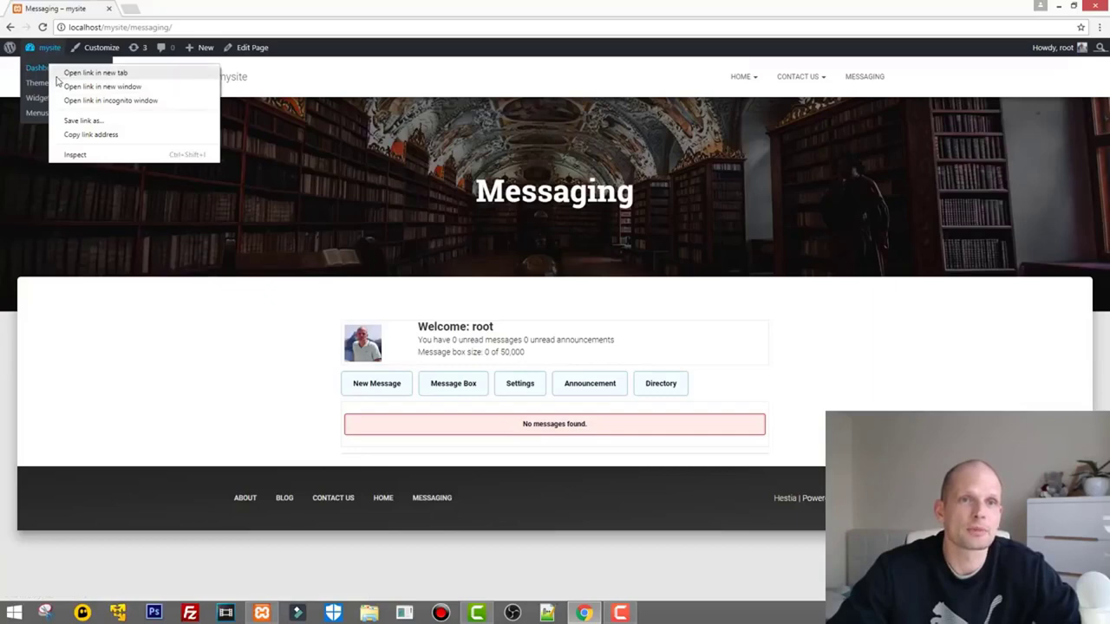
left_click(87, 73)
left_click_drag(157, 9, 53, 8)
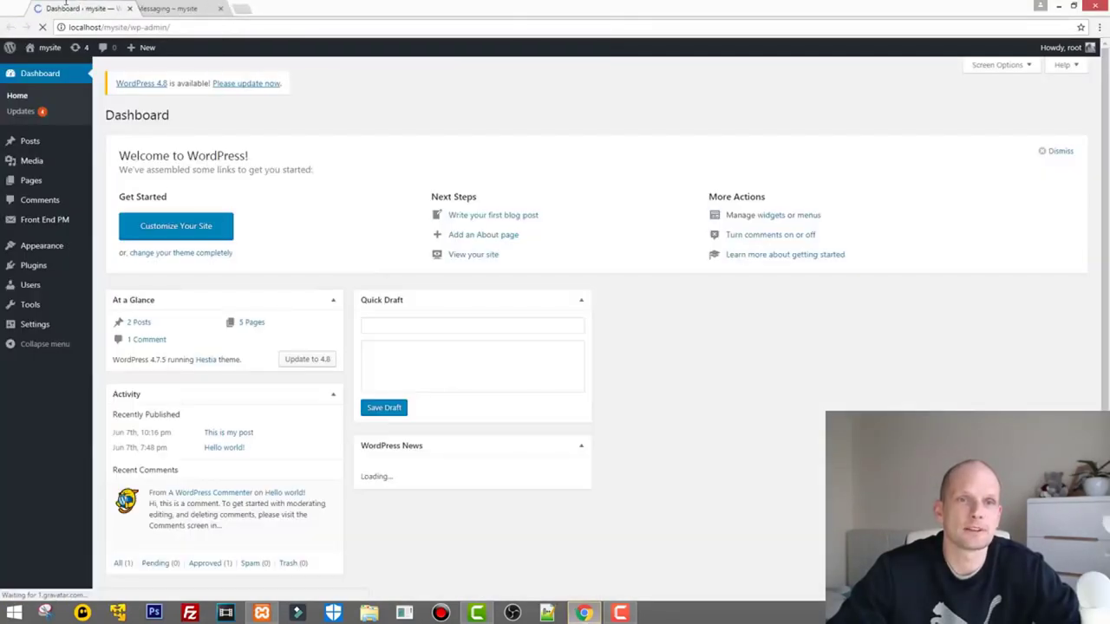
Step: Search the plugins available to add for "tablepress", then install and activate the TablePress plugin
mouse_move(50, 267)
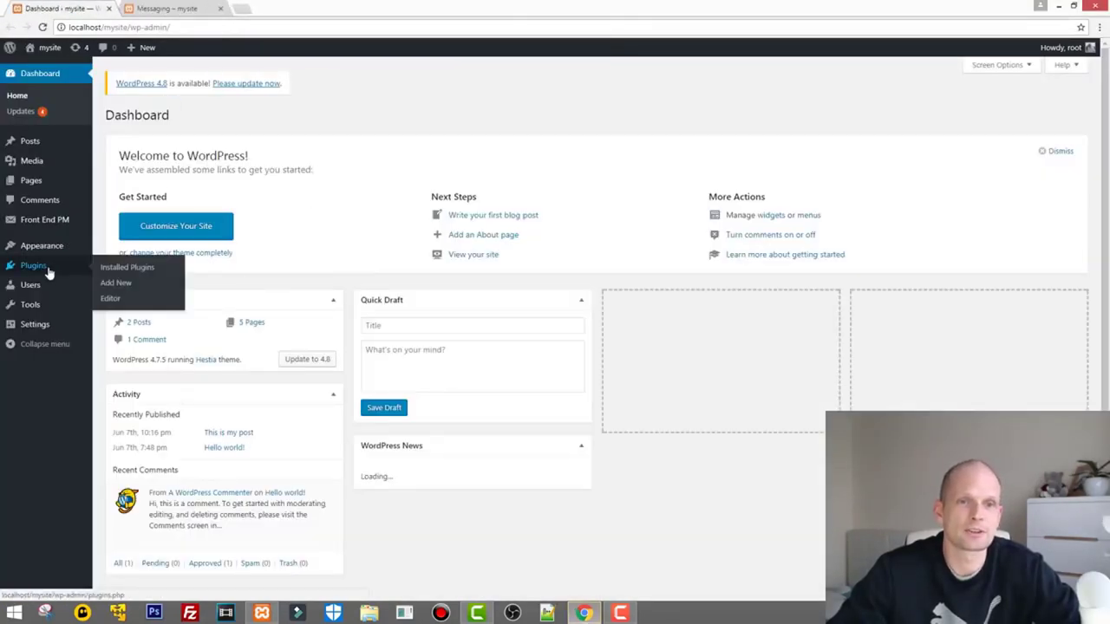
left_click(123, 284)
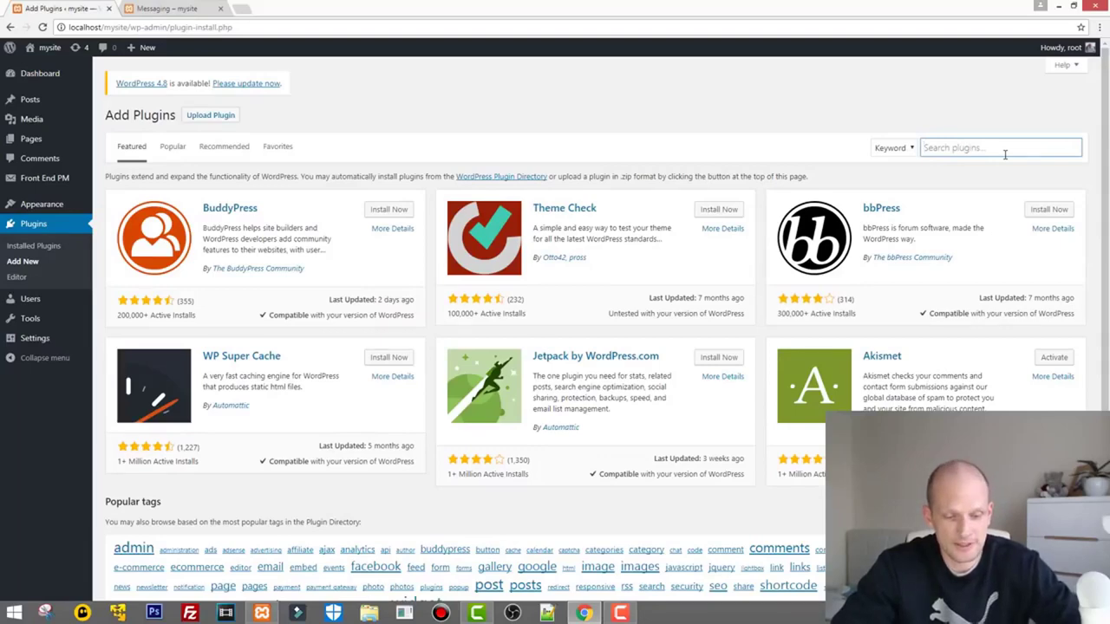
type("table")
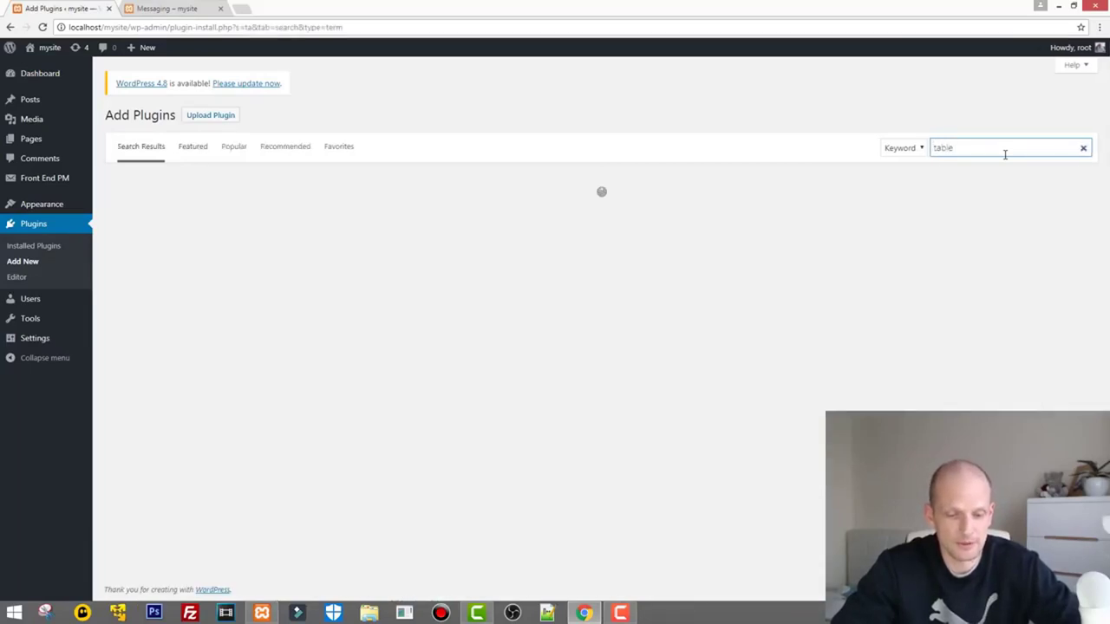
type("pre")
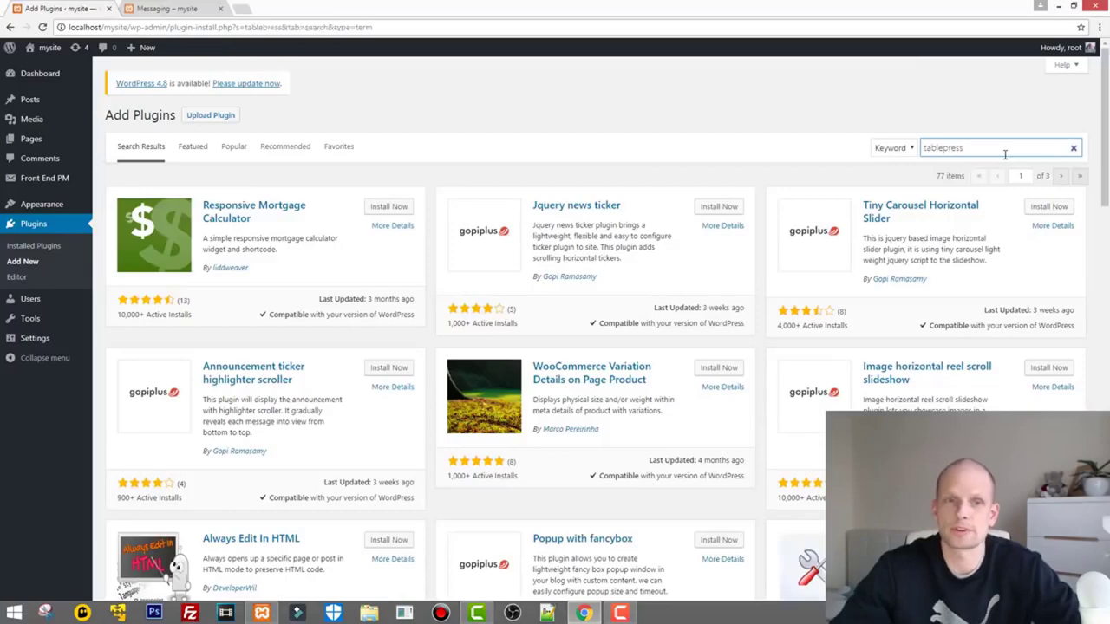
type("ss")
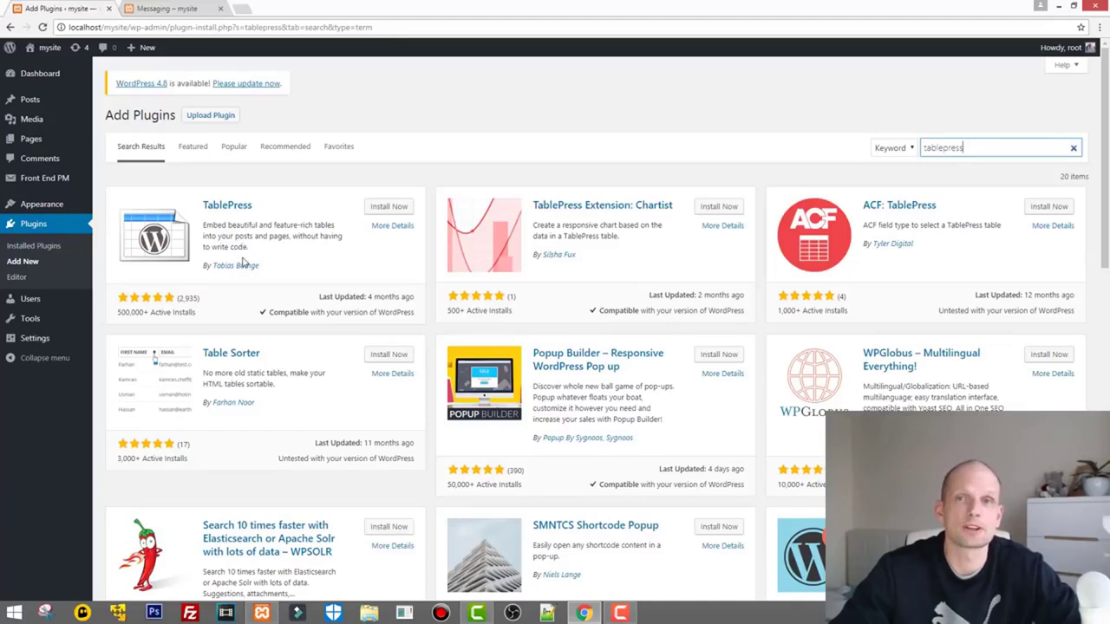
left_click(388, 209)
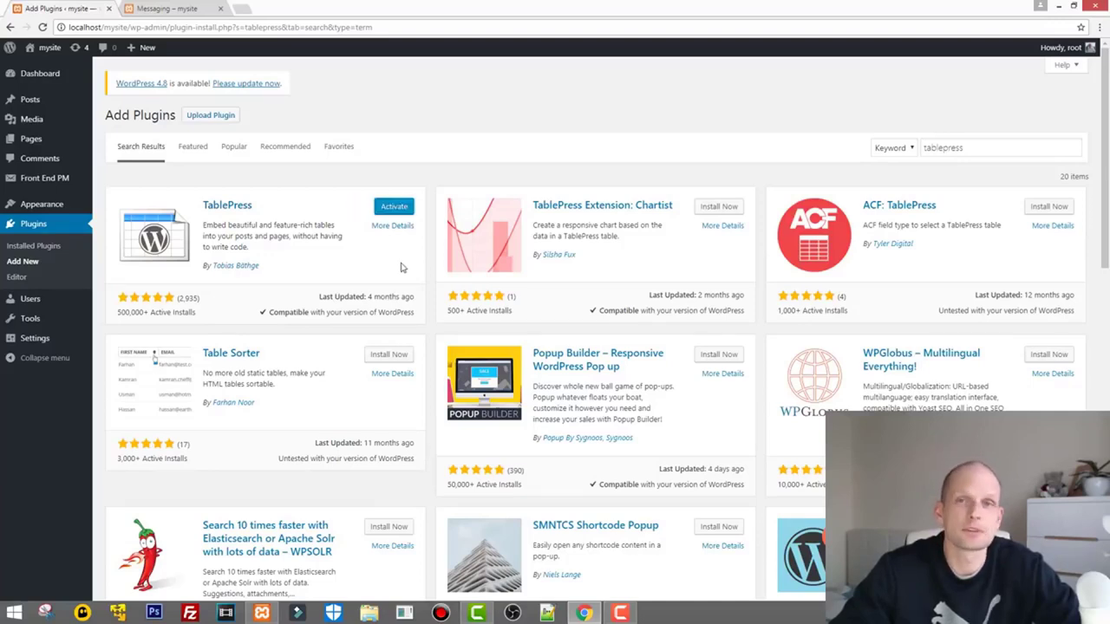
left_click(392, 225)
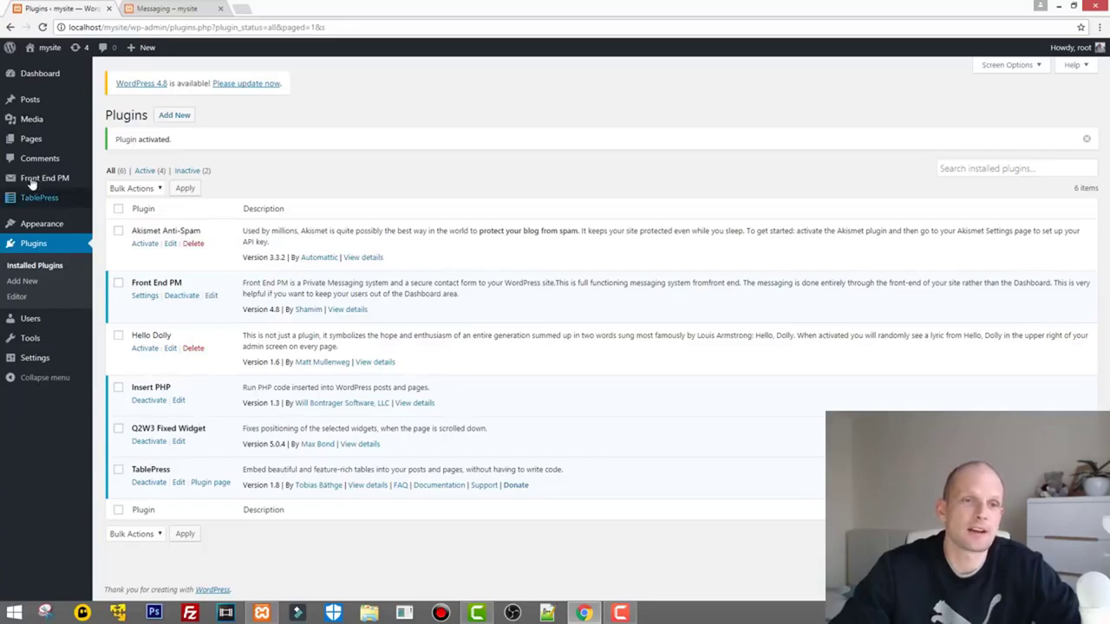
Step: Examine TablePress's import form with its format choices, the export page, and the shortcode instructions above the table list
mouse_move(18, 183)
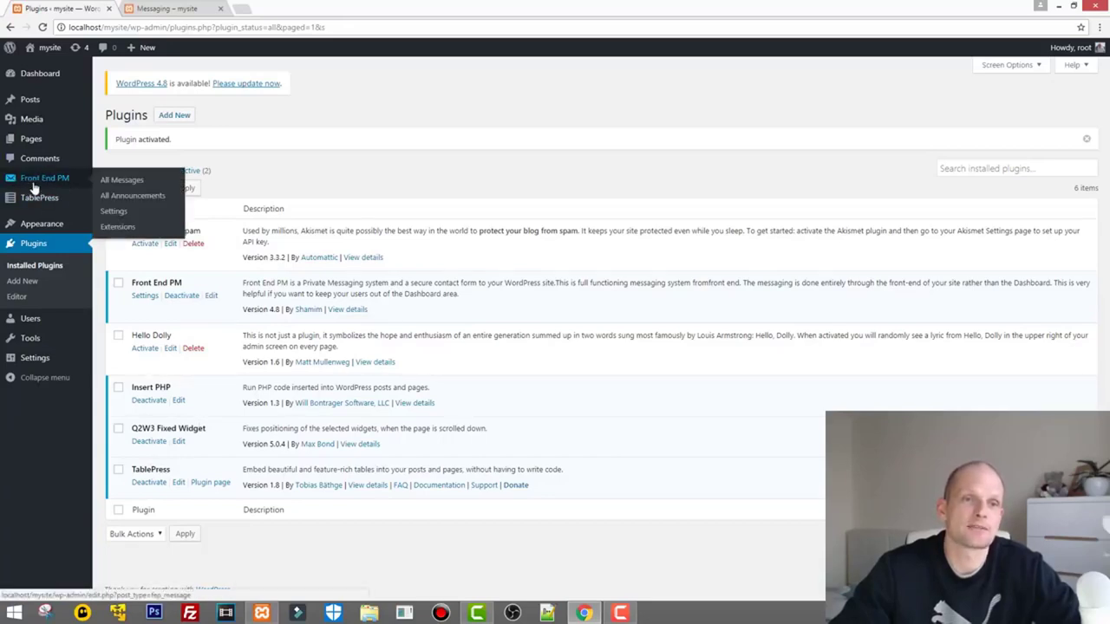
mouse_move(45, 205)
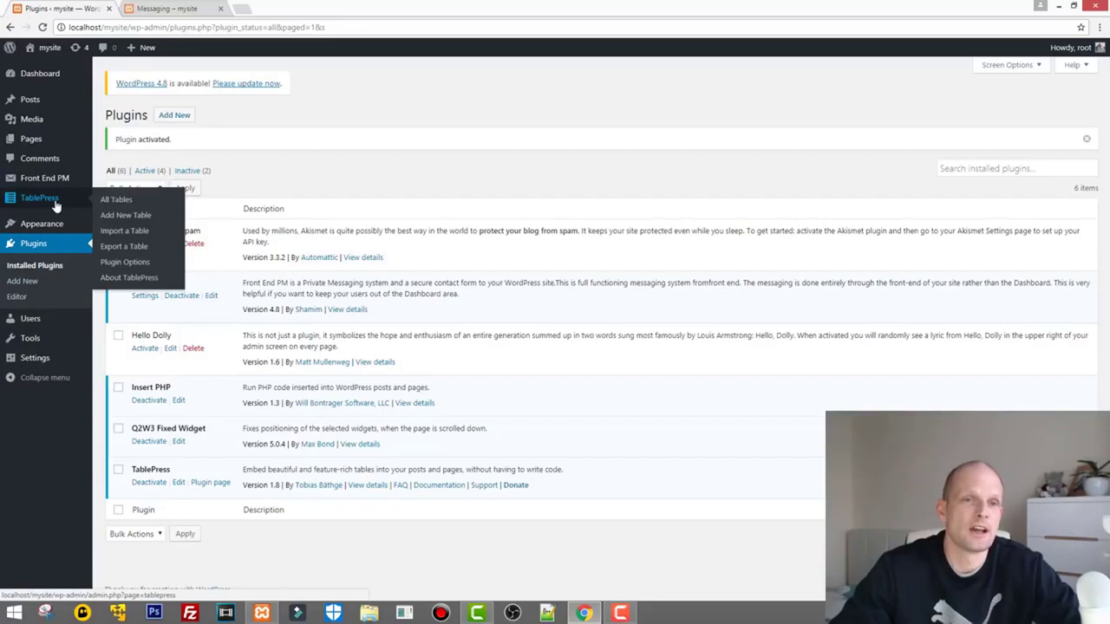
left_click(43, 203)
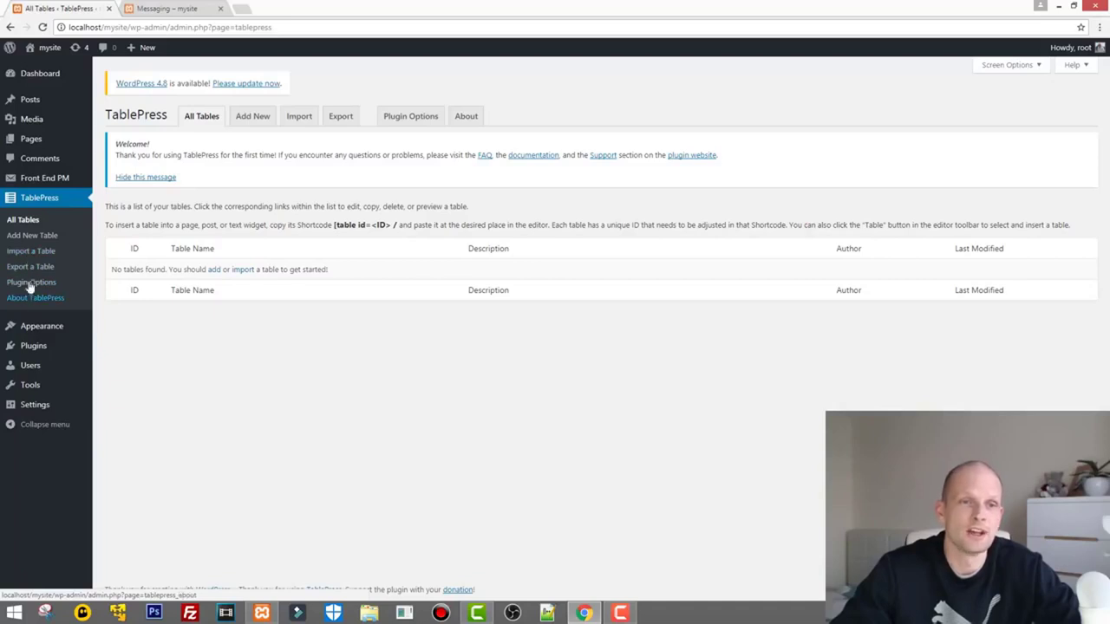
left_click(28, 252)
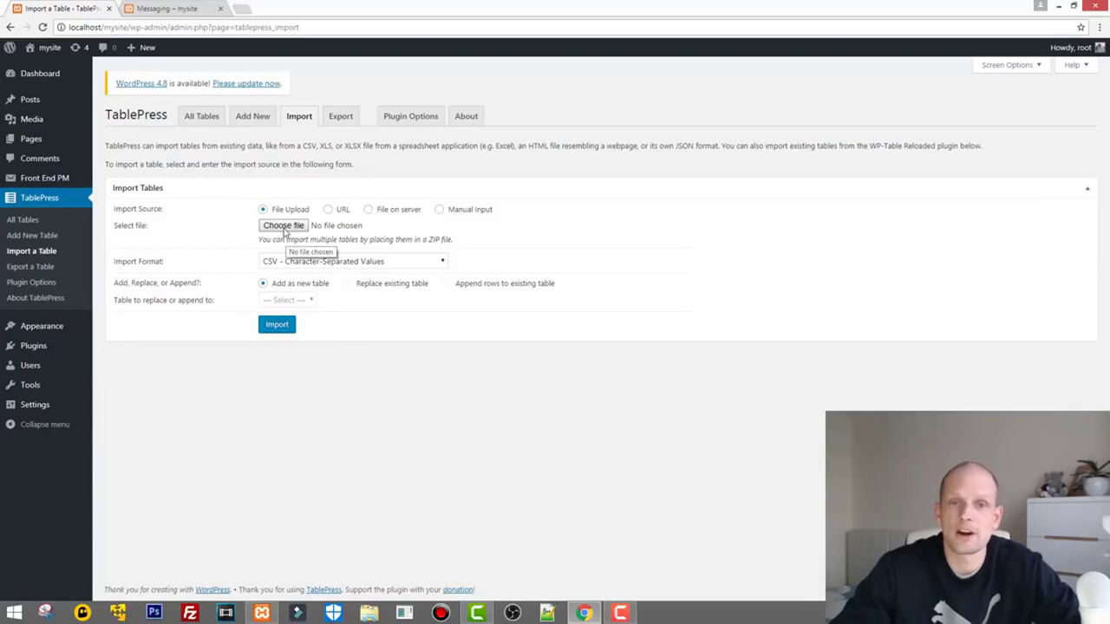
left_click(329, 263)
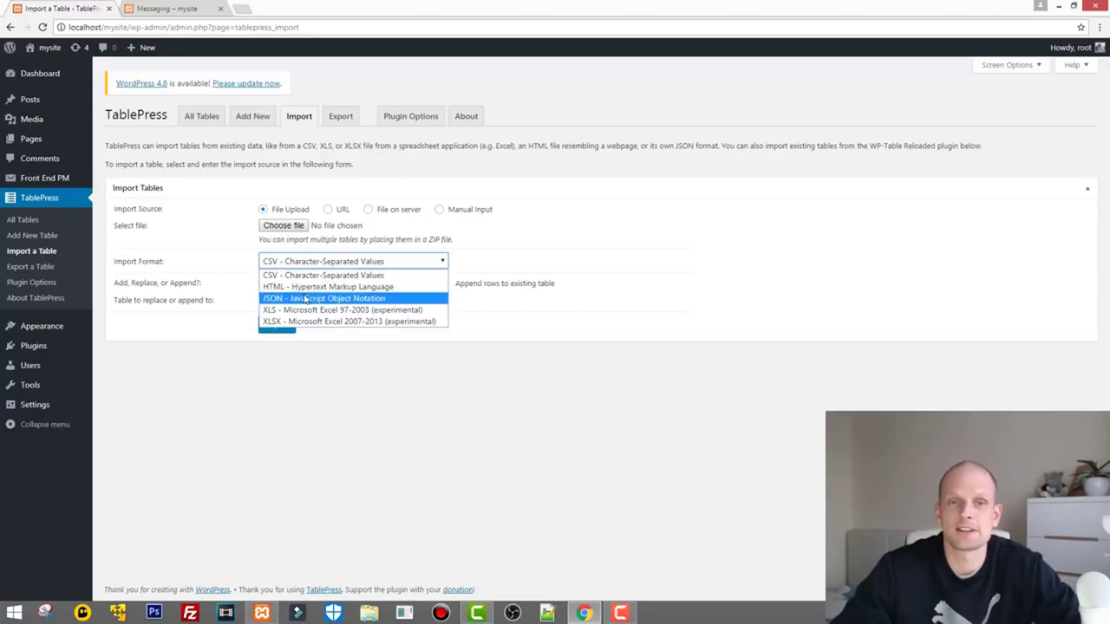
left_click(476, 266)
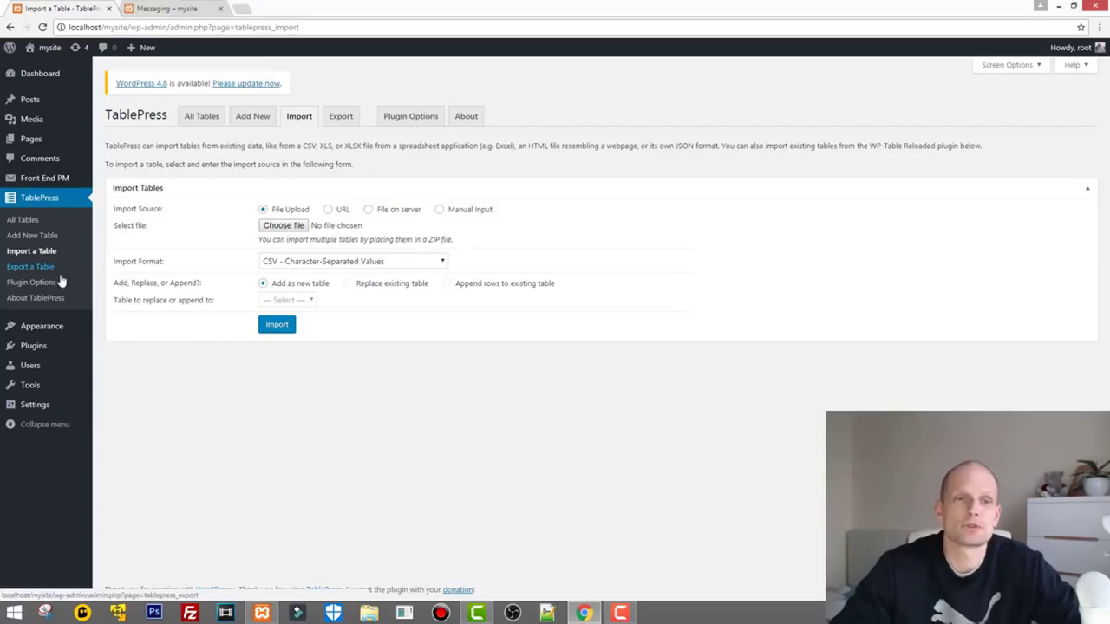
left_click(34, 270)
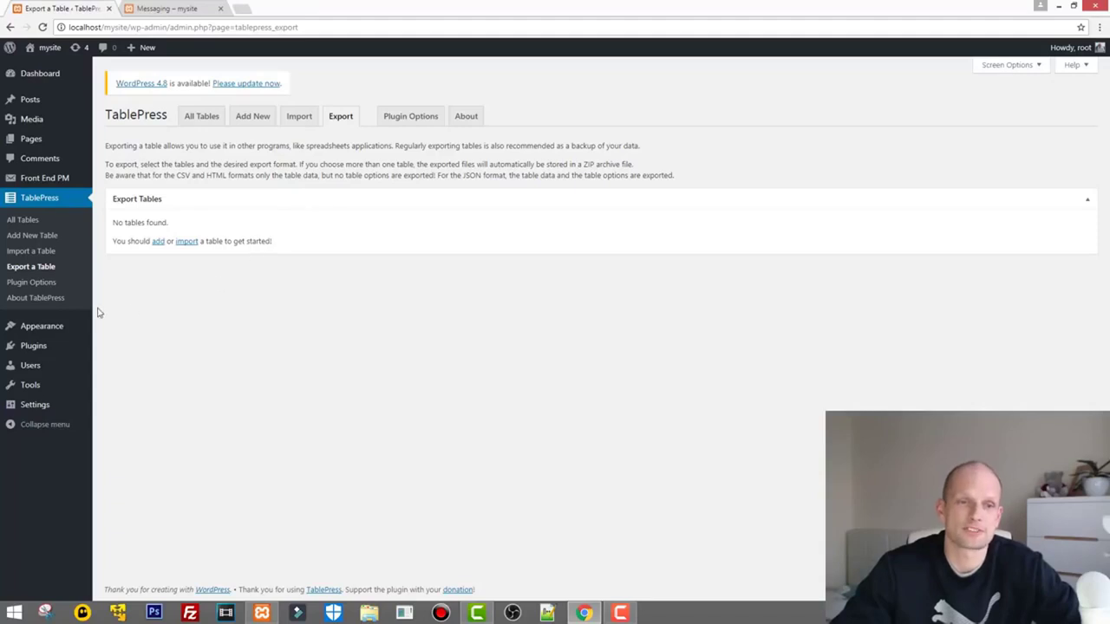
left_click(24, 220)
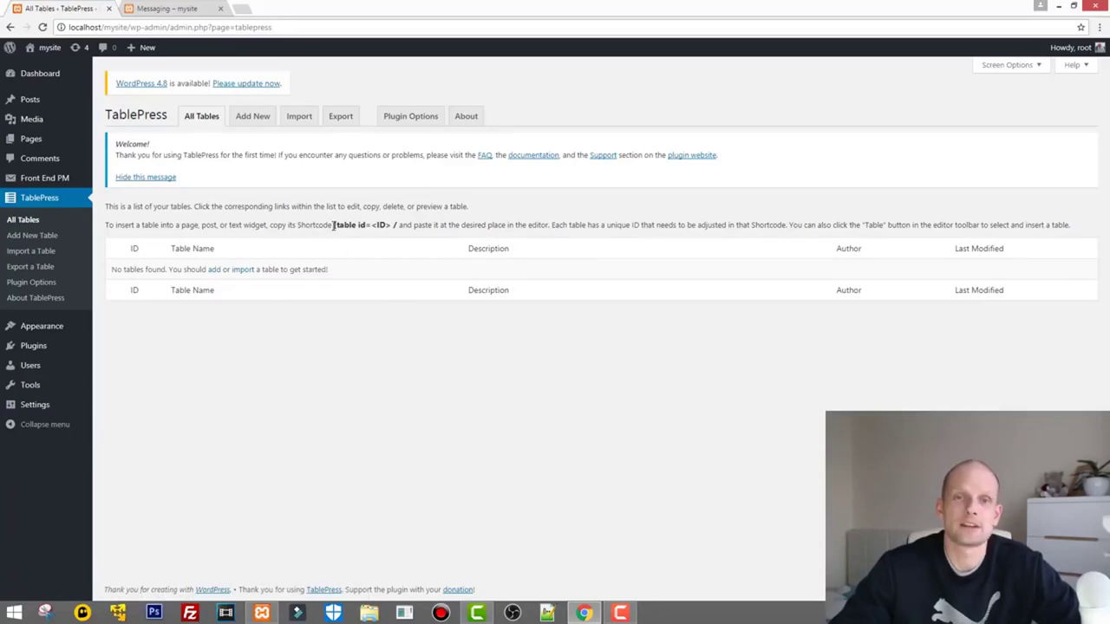
left_click_drag(358, 228, 399, 228)
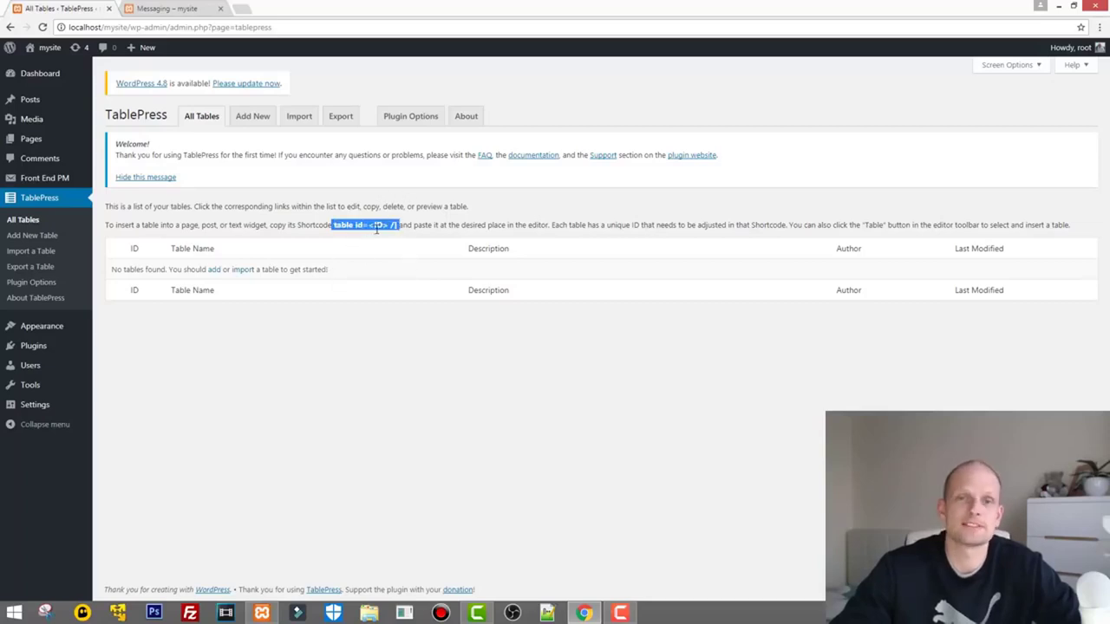
left_click(399, 225)
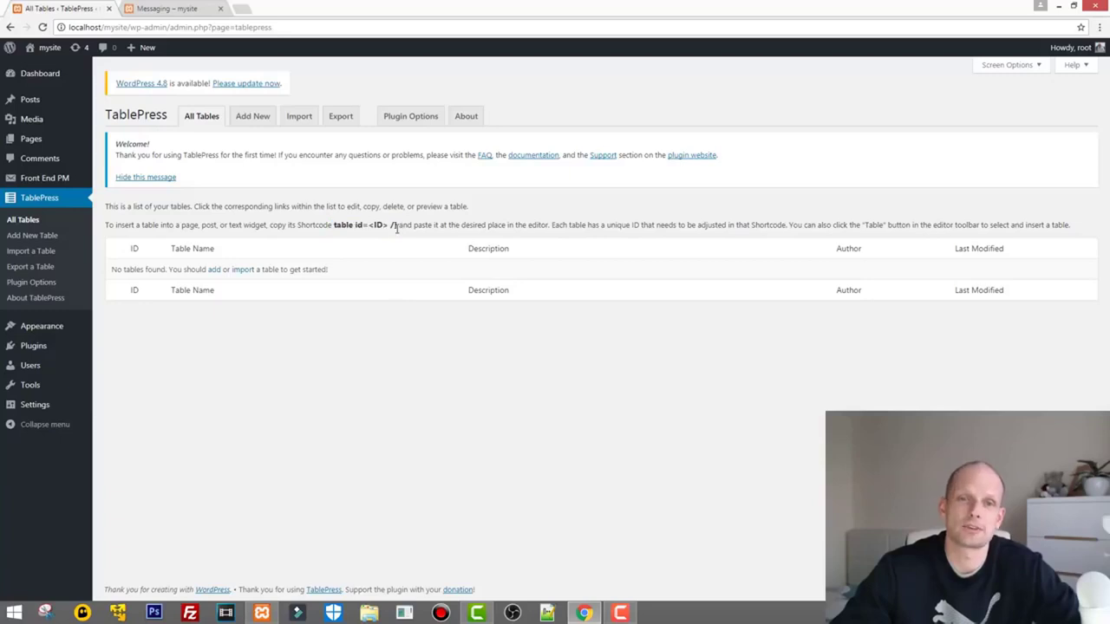
Step: Add a new TablePress table named "My Table" with the description "Some description", 5 rows and 5 columns
left_click(20, 240)
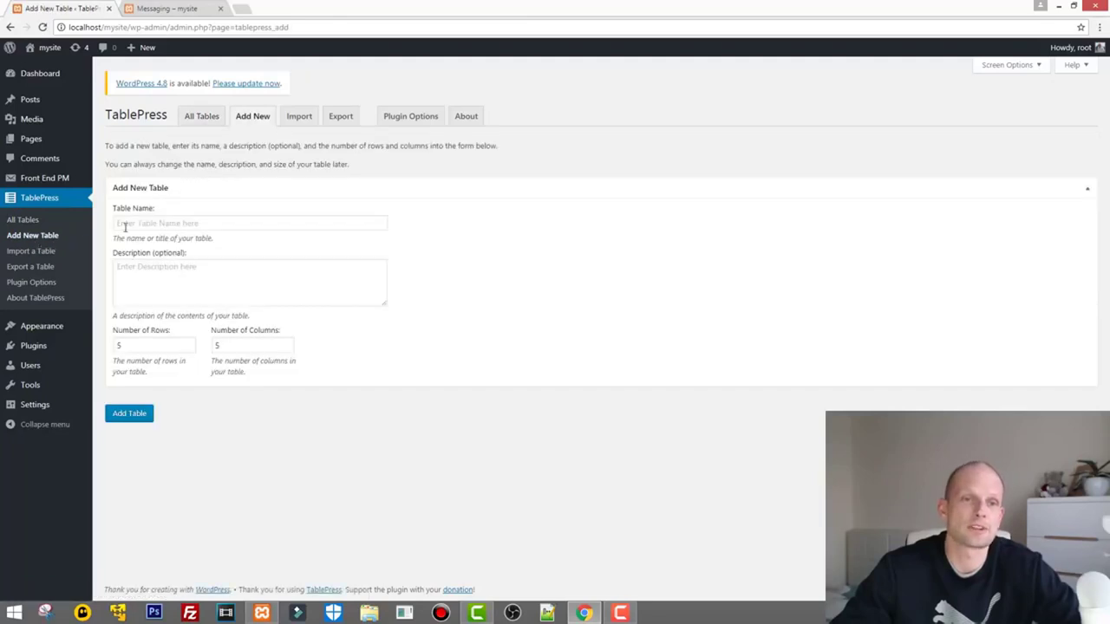
left_click(158, 222)
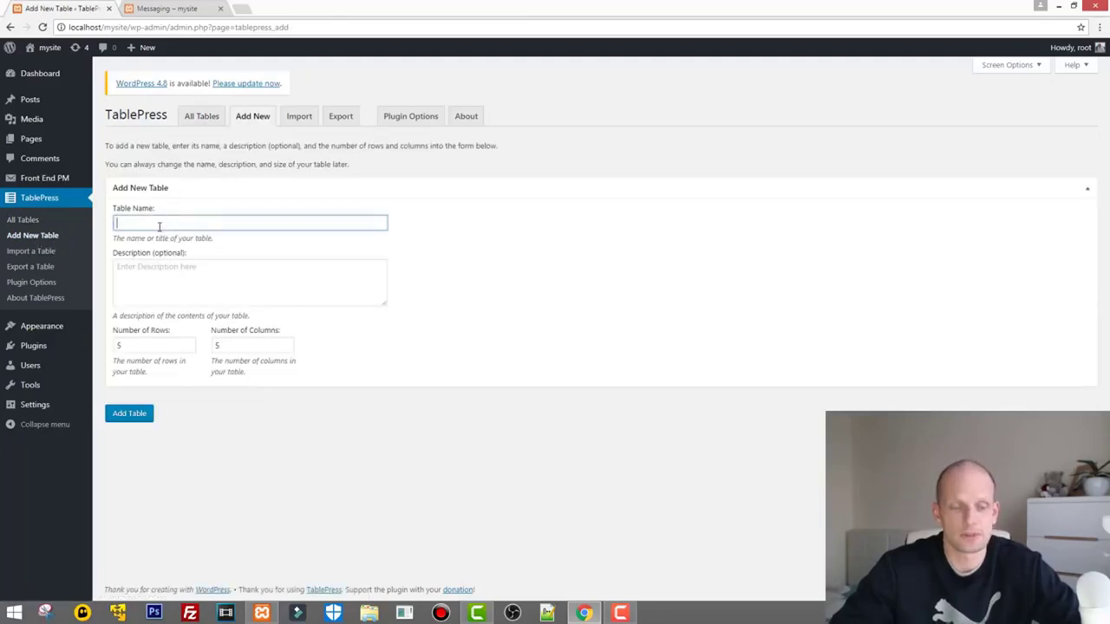
type("My")
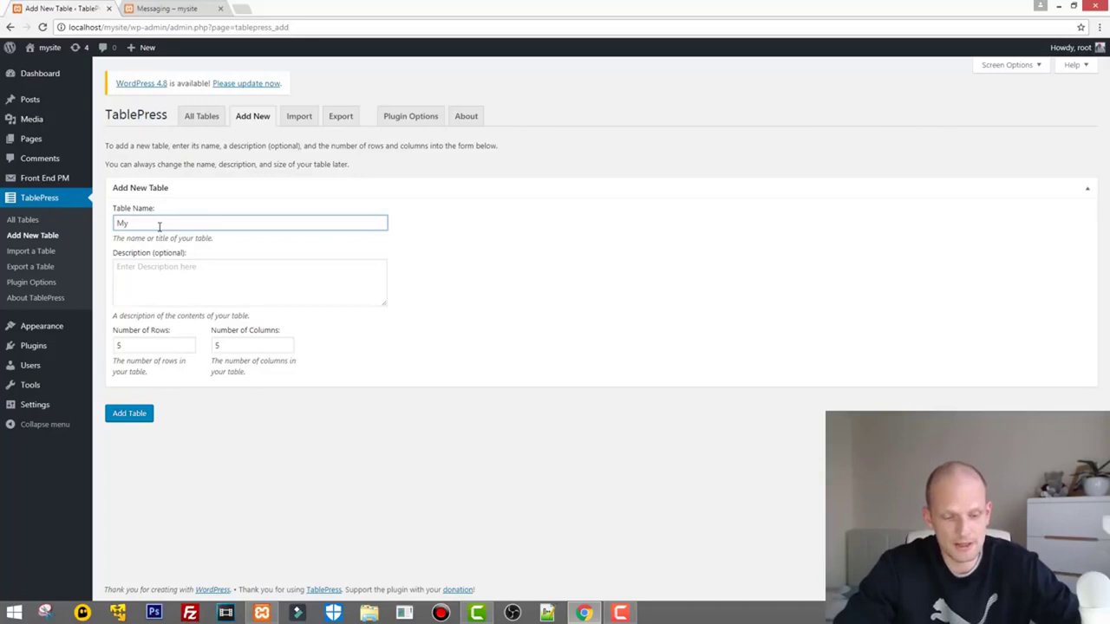
type(" Table")
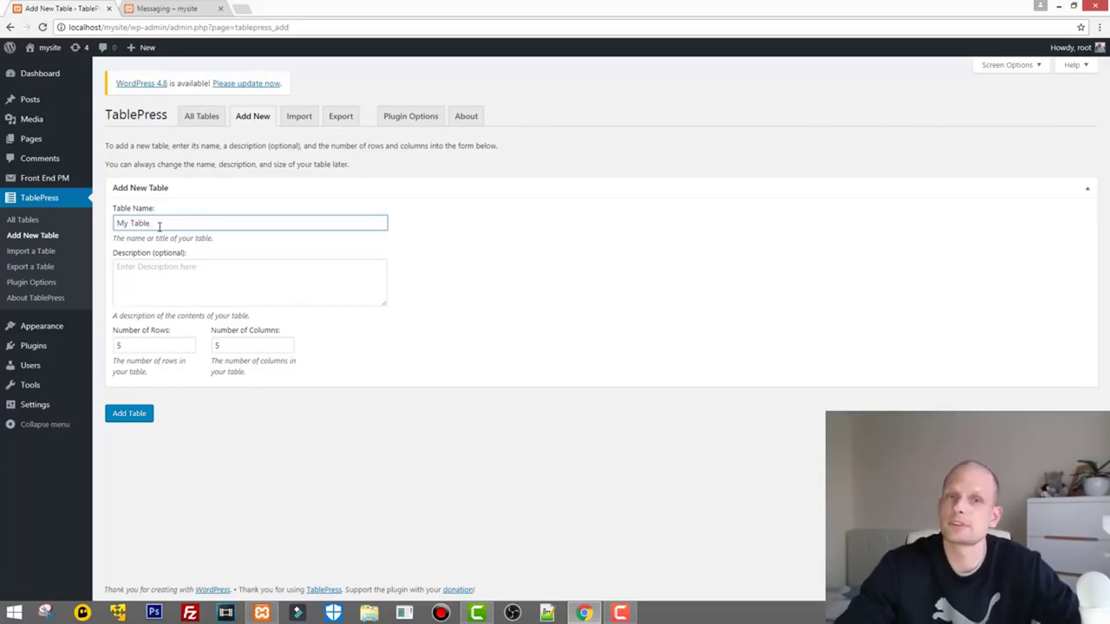
left_click(173, 269)
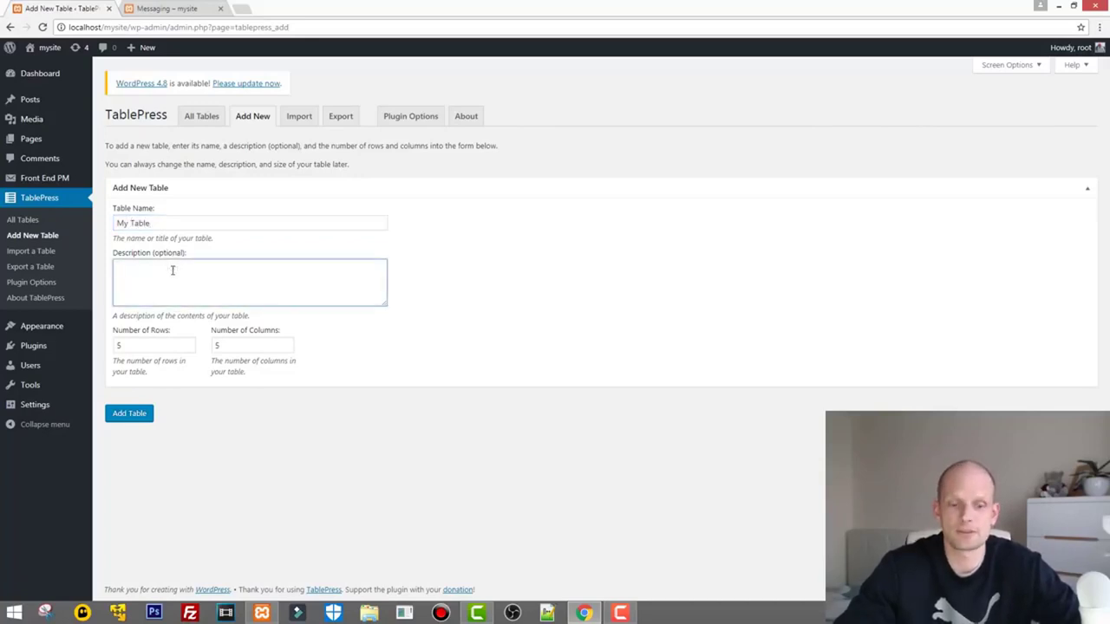
type("Soem")
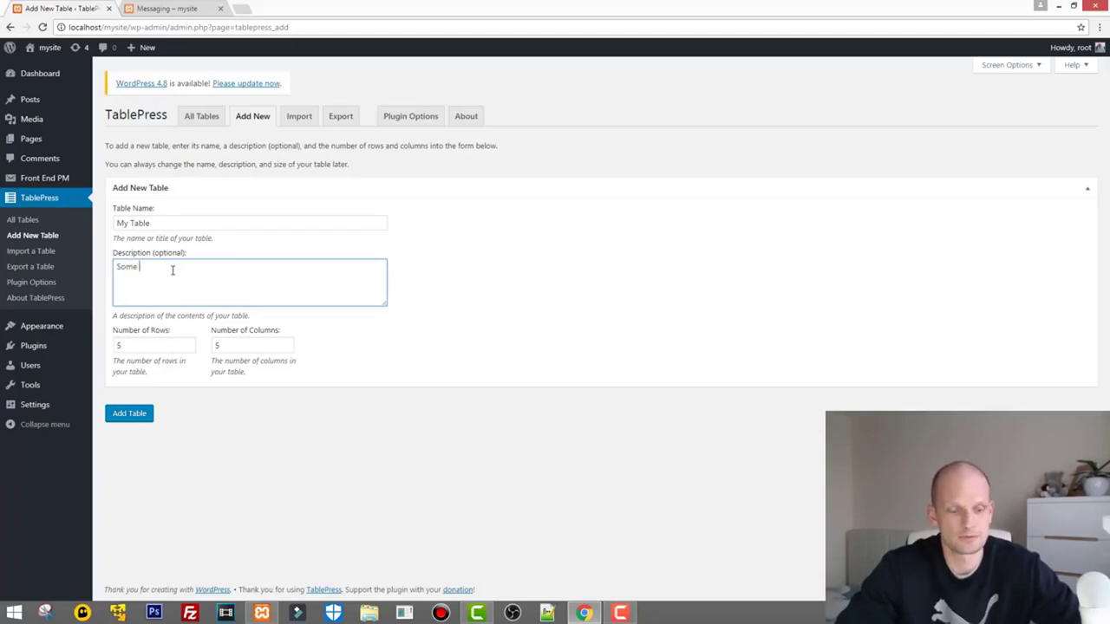
type(" description")
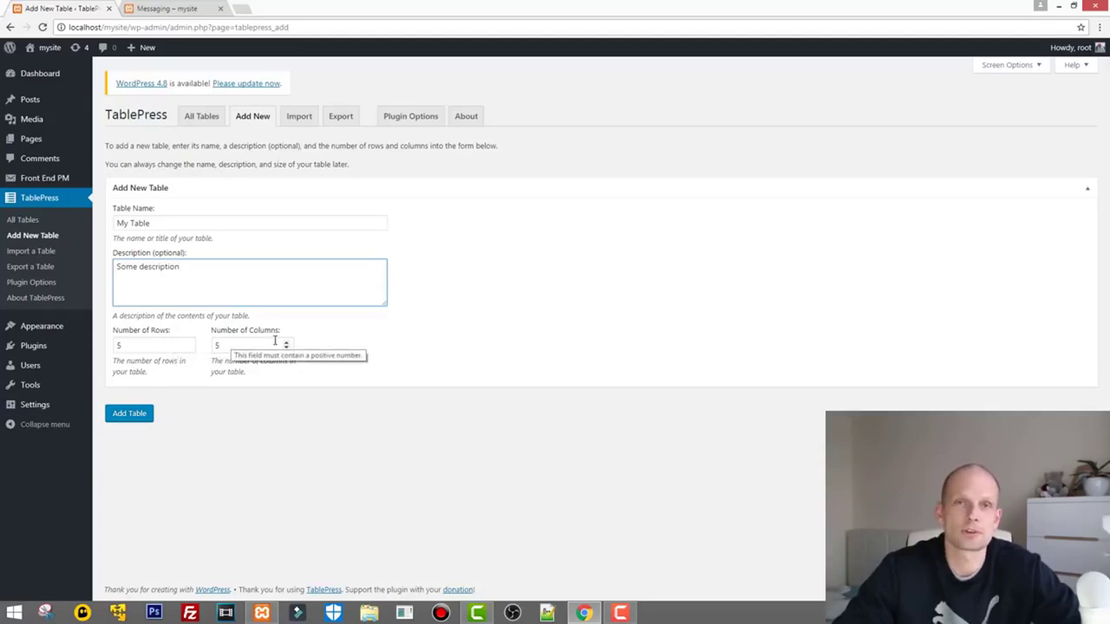
left_click(121, 415)
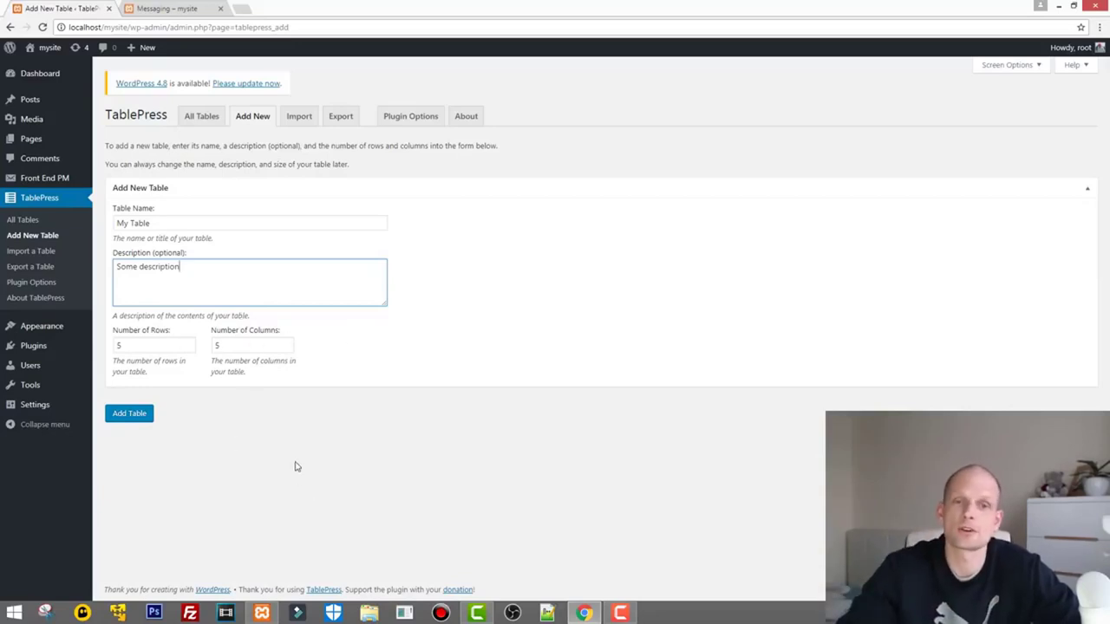
left_click(132, 415)
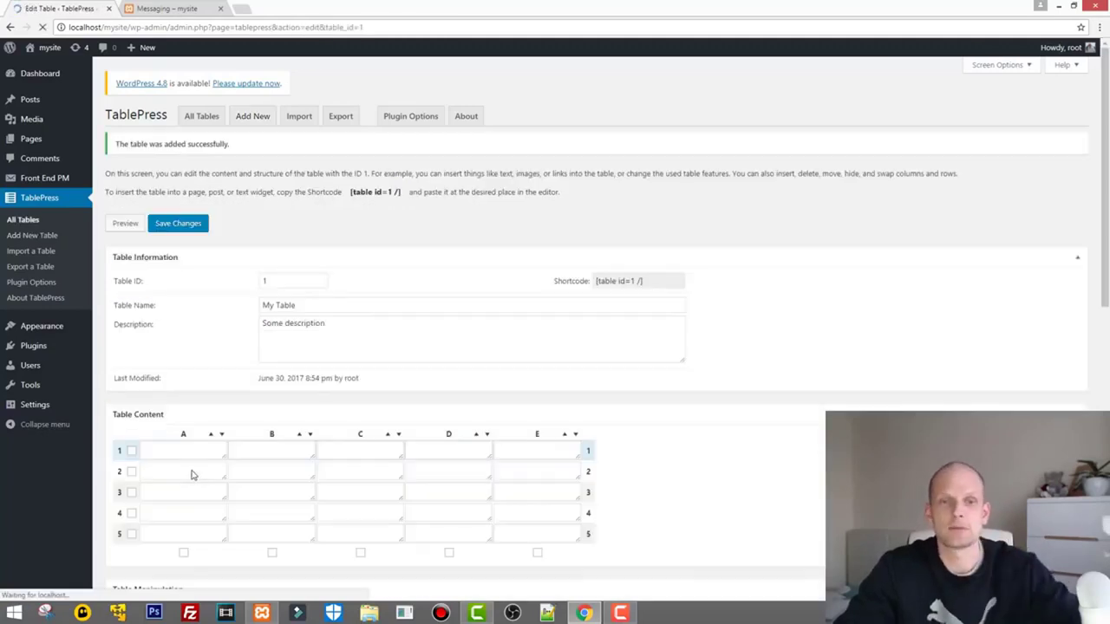
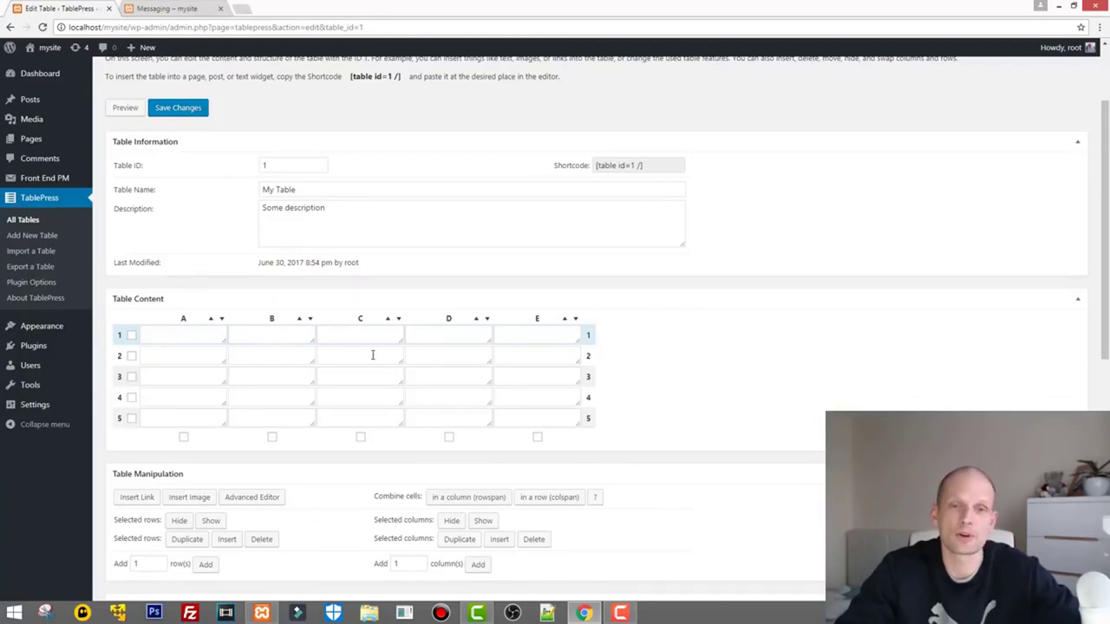
Step: Fill row 1 of the table, columns A to E, with first, second, third, fourth and fifth
left_click(185, 336)
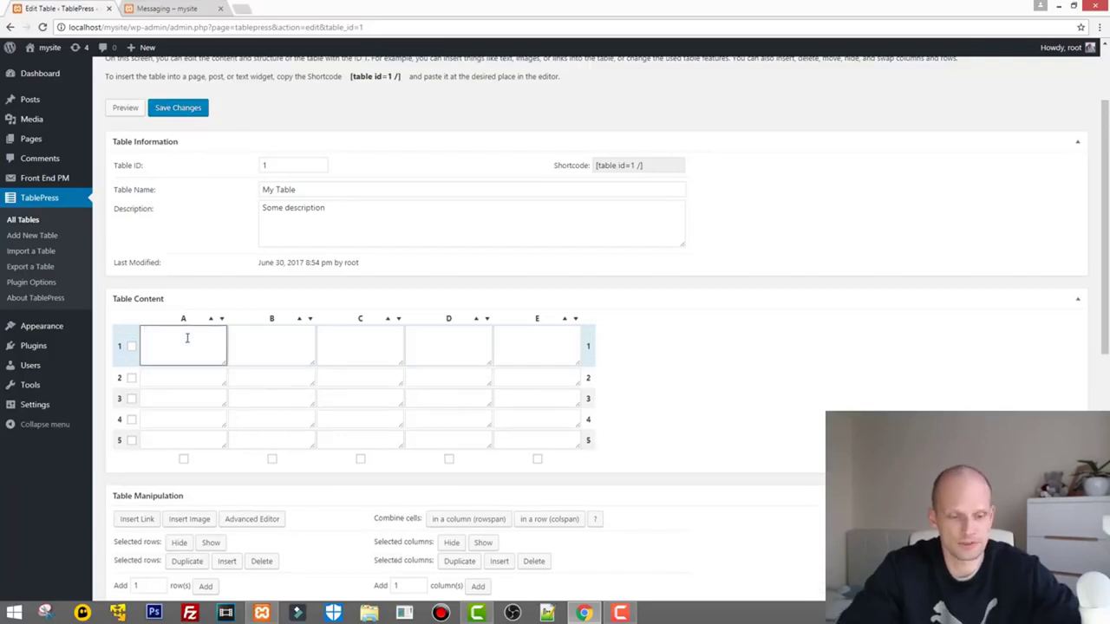
type("firs")
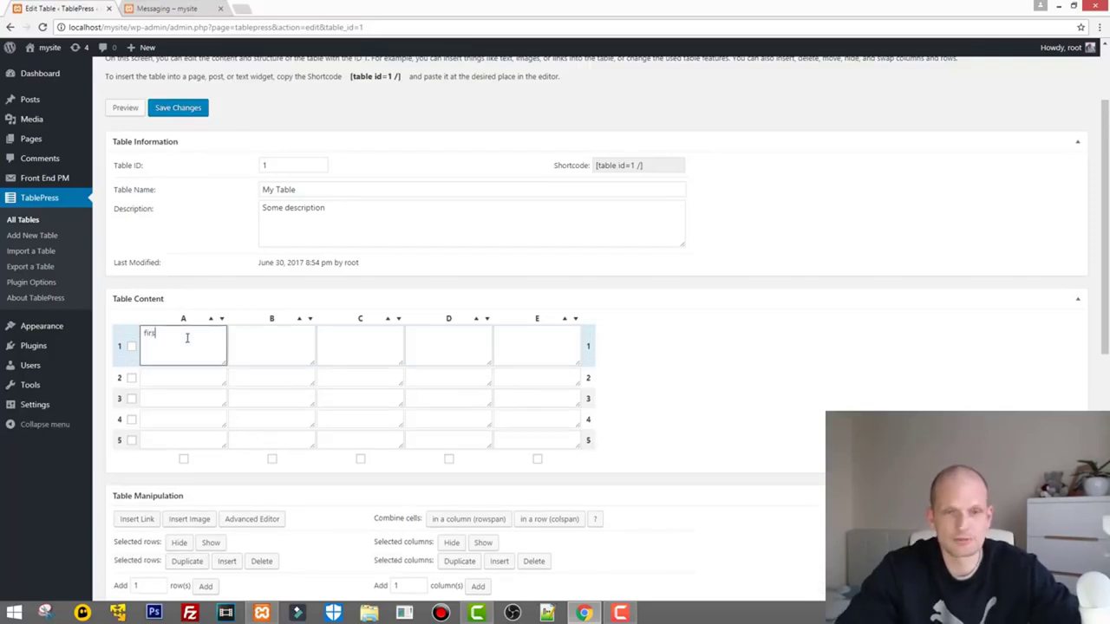
type("t")
left_click(265, 341)
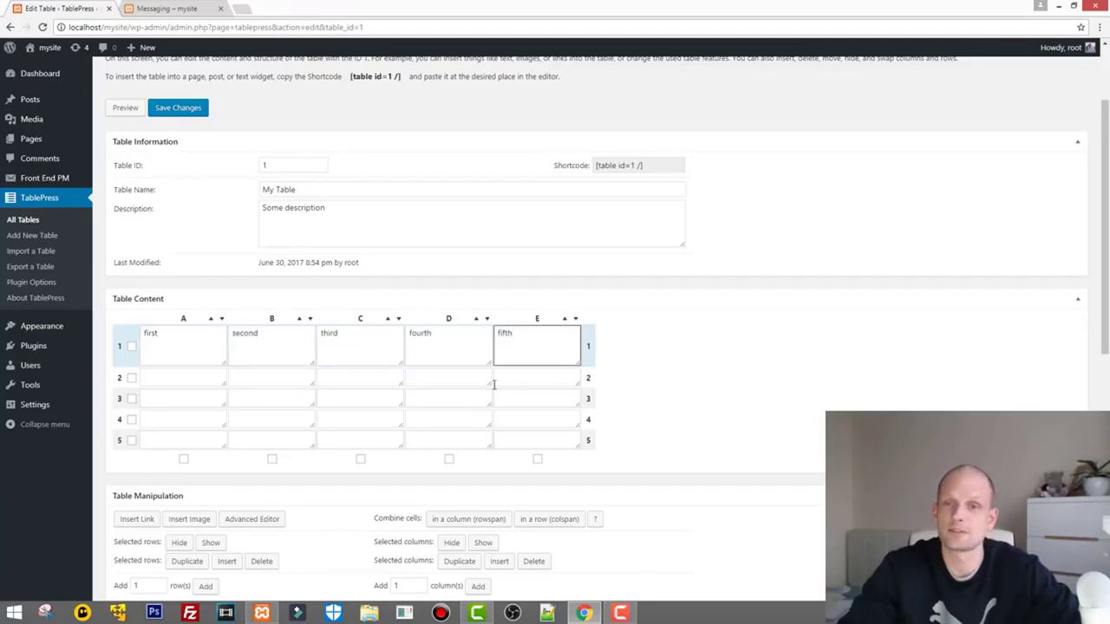
Step: Fill column A of the table, rows 2 to 5, with 1, 2, 3 and 4
left_click(200, 381)
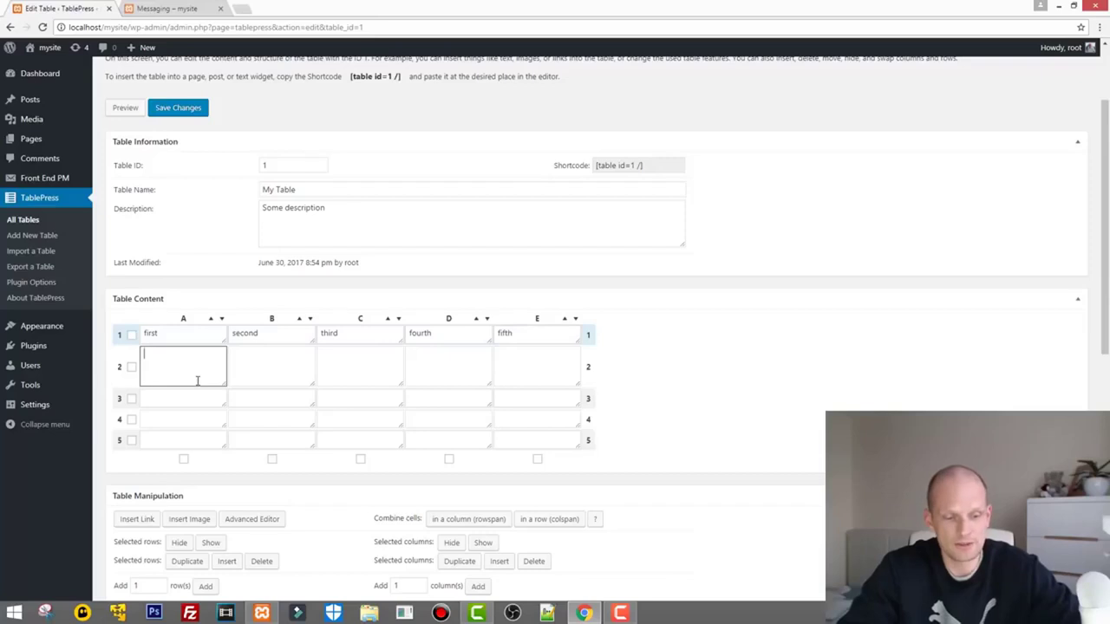
type("1")
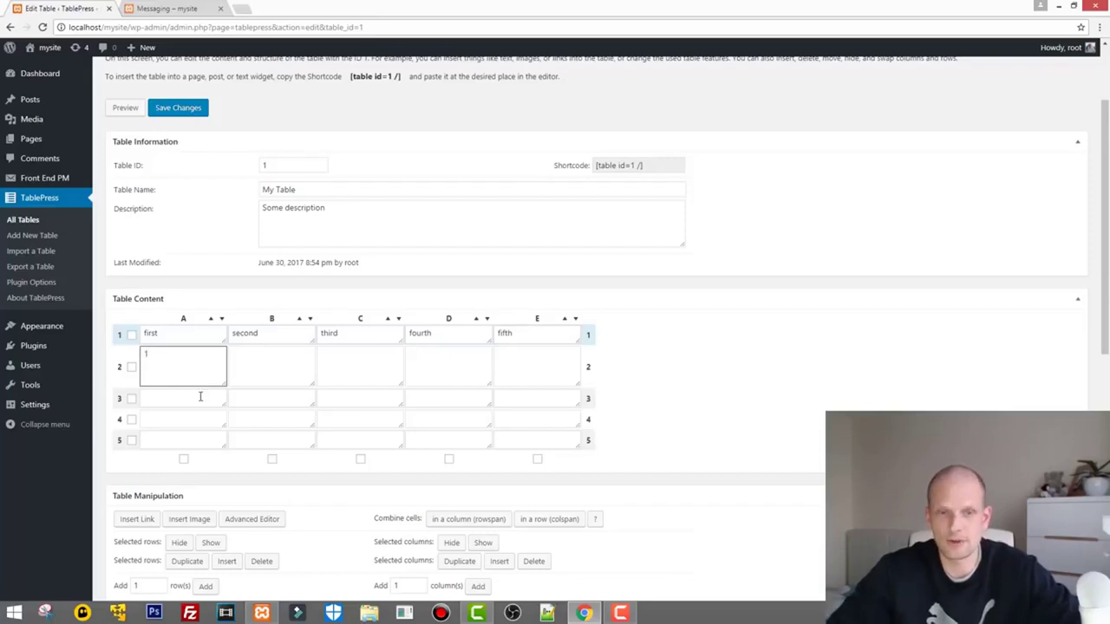
left_click(200, 398)
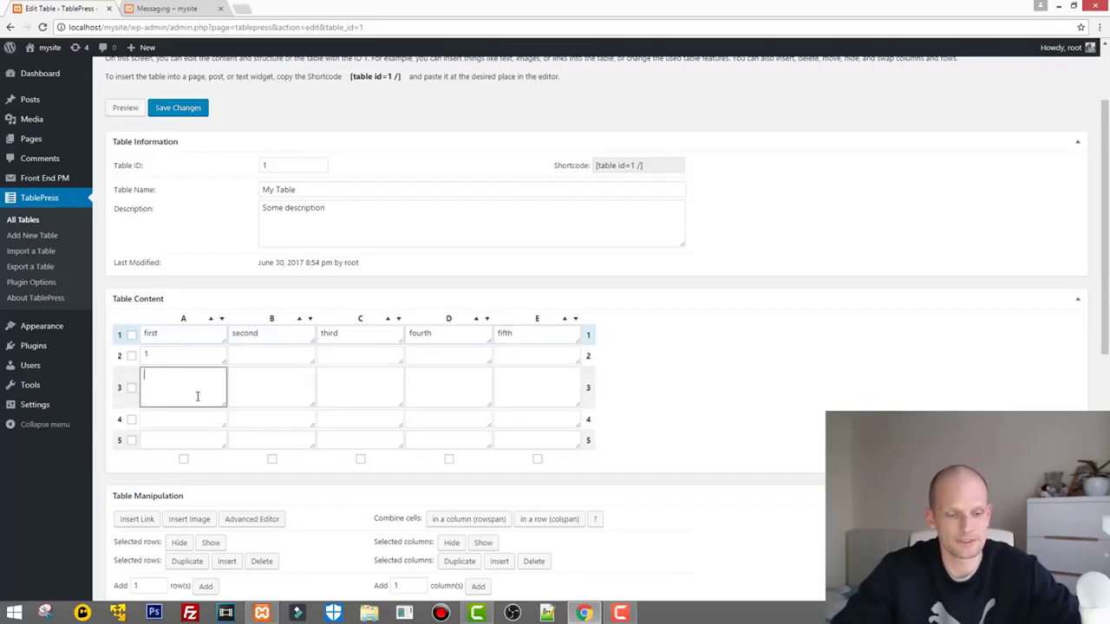
type("2")
left_click(195, 412)
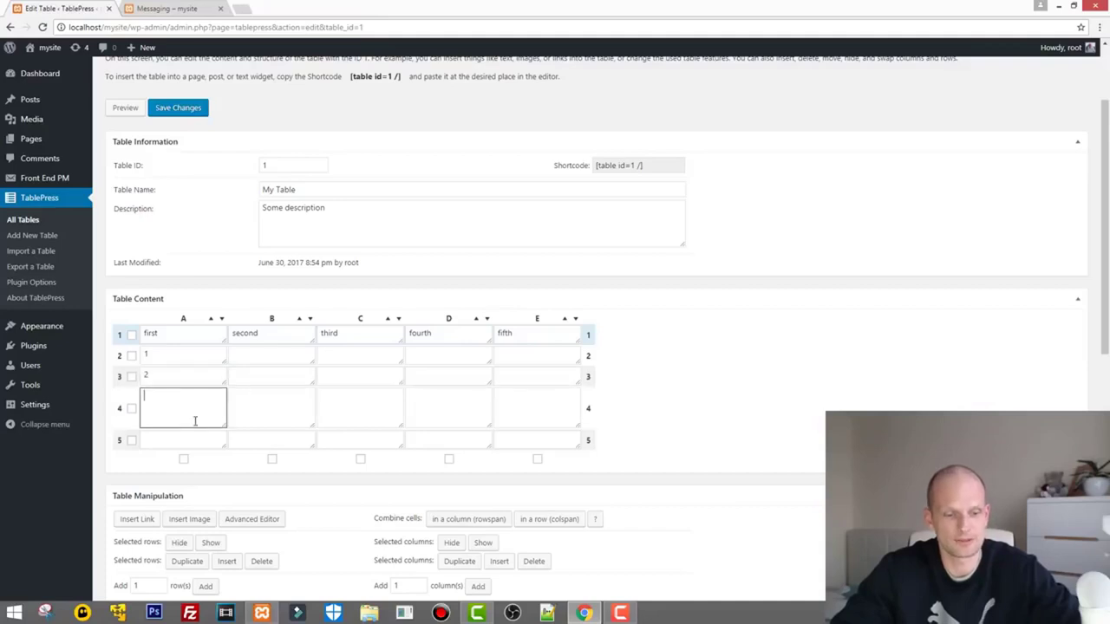
type("3")
left_click(193, 440)
type("4")
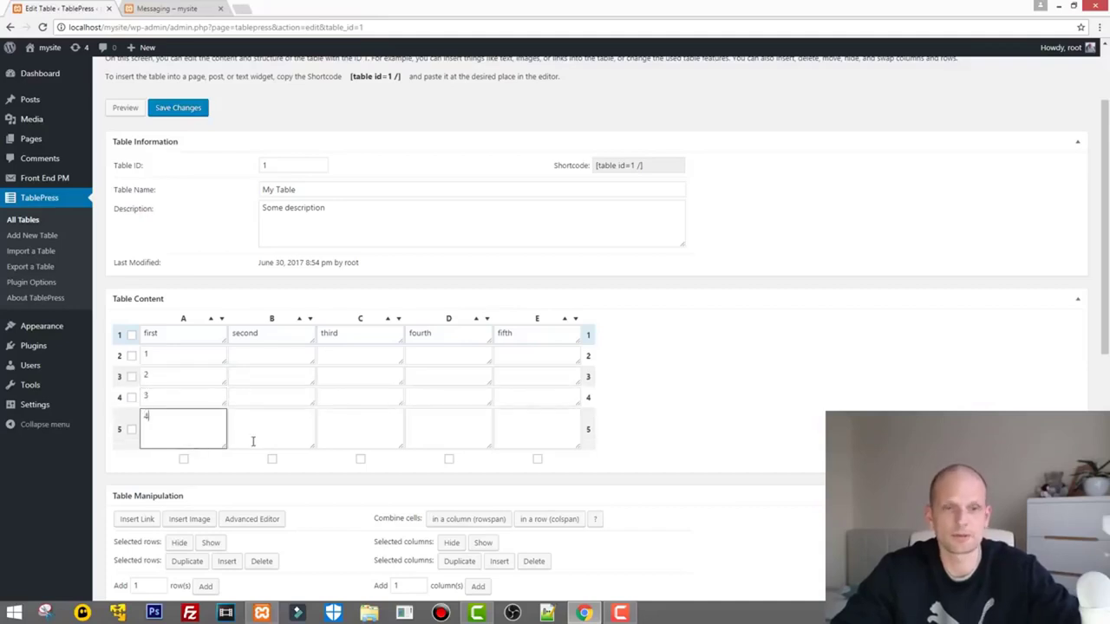
Step: Fill row 2 of the table with "some text" in column B and "more text" in columns C, D and E
left_click(263, 358)
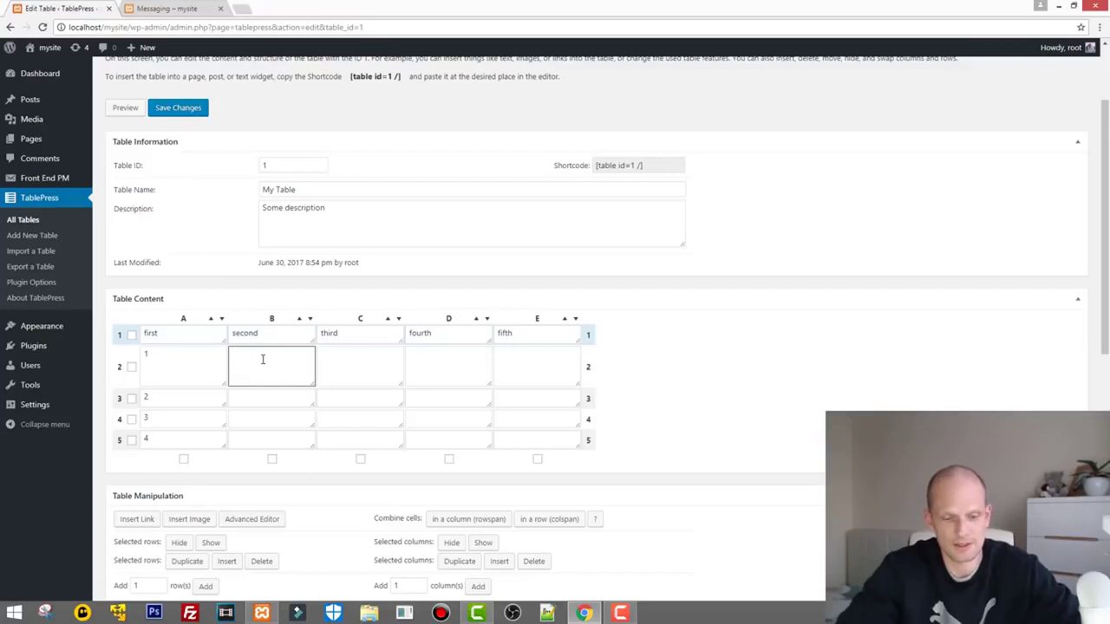
type("some text")
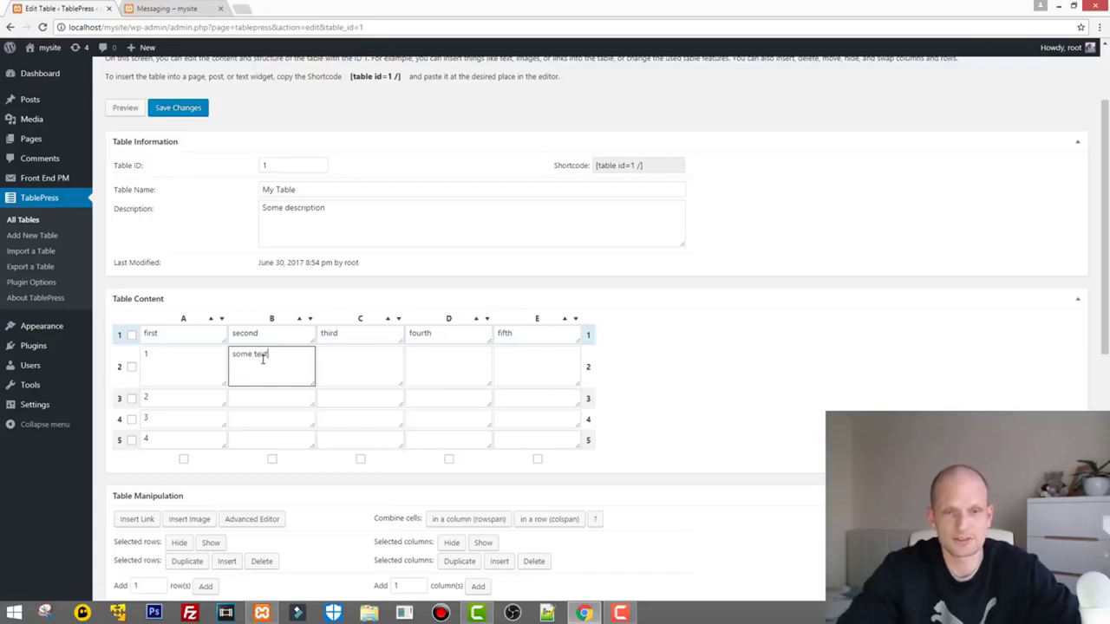
left_click(357, 367)
type("m")
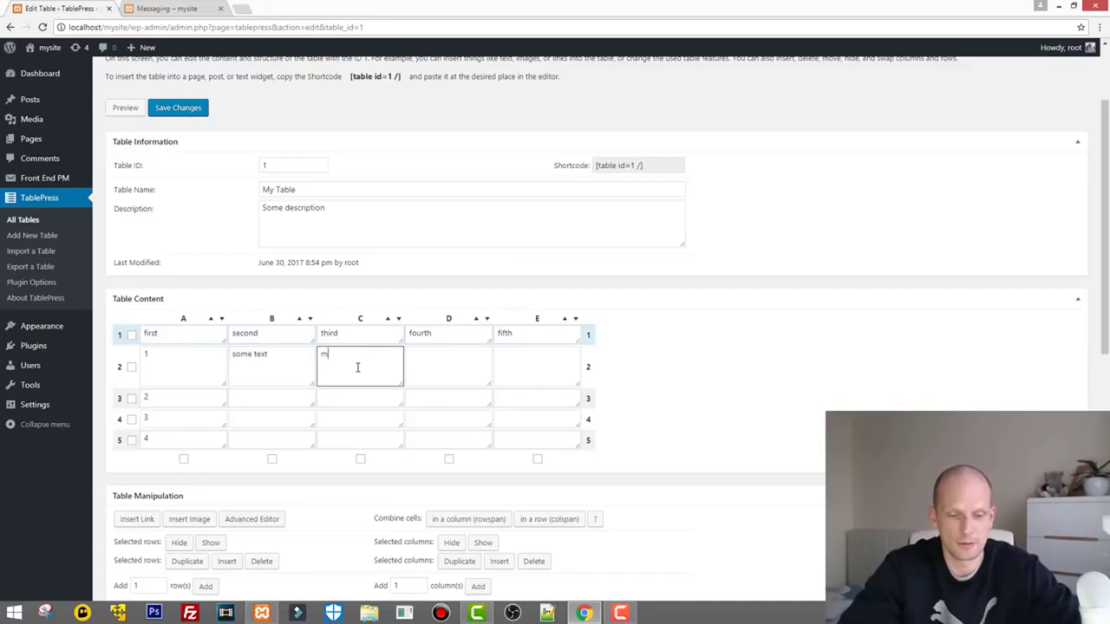
type("ore text")
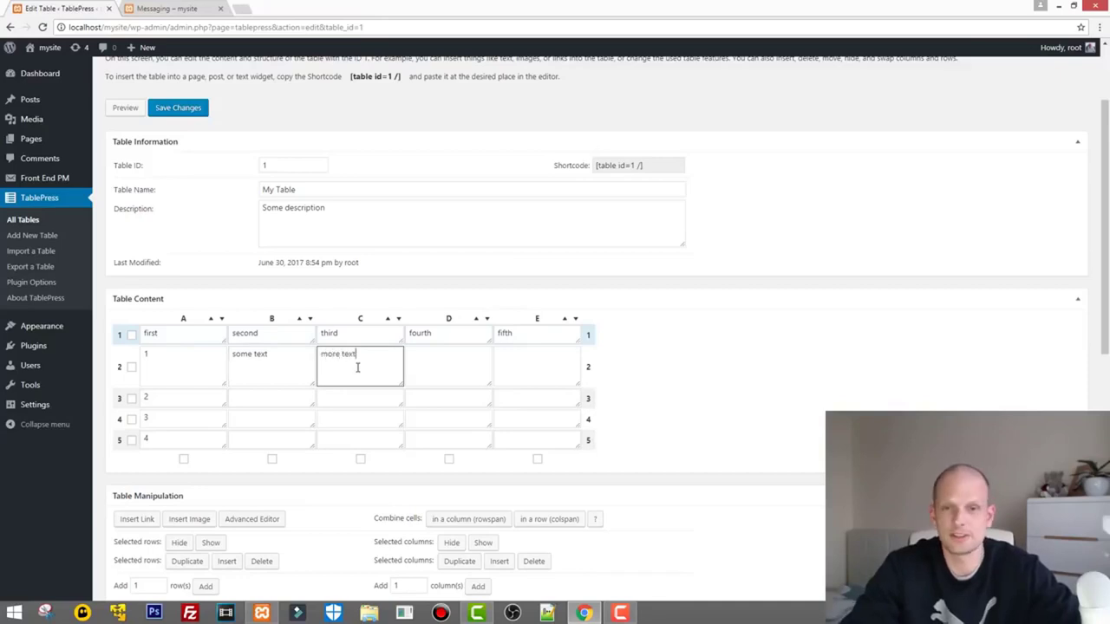
left_click_drag(320, 356, 380, 360)
key("ctrl+c")
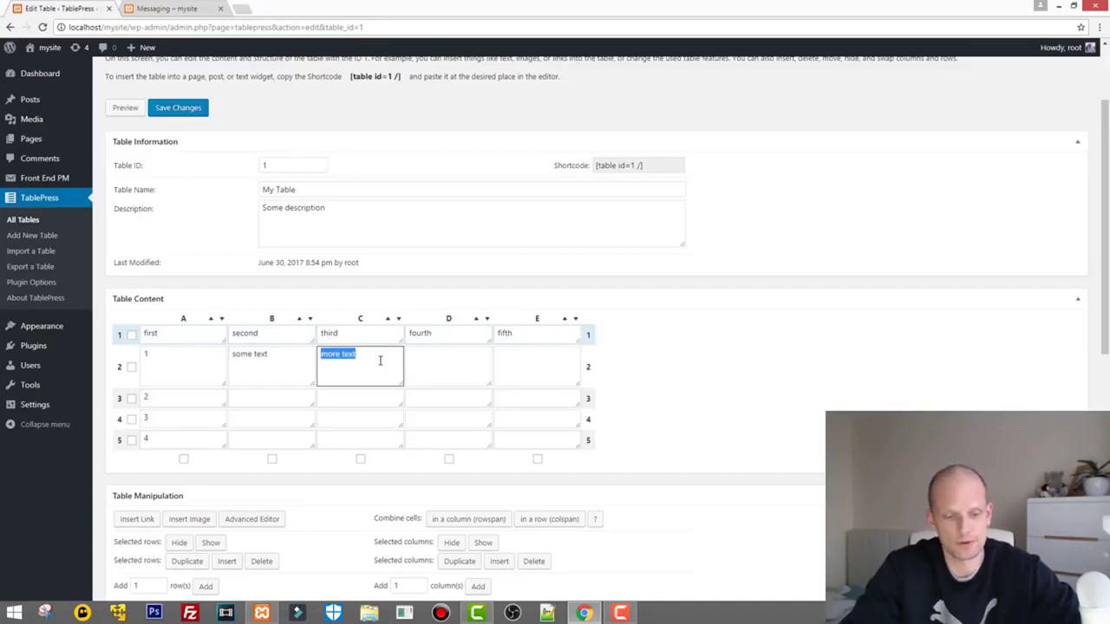
left_click(448, 362)
key("ctrl+v")
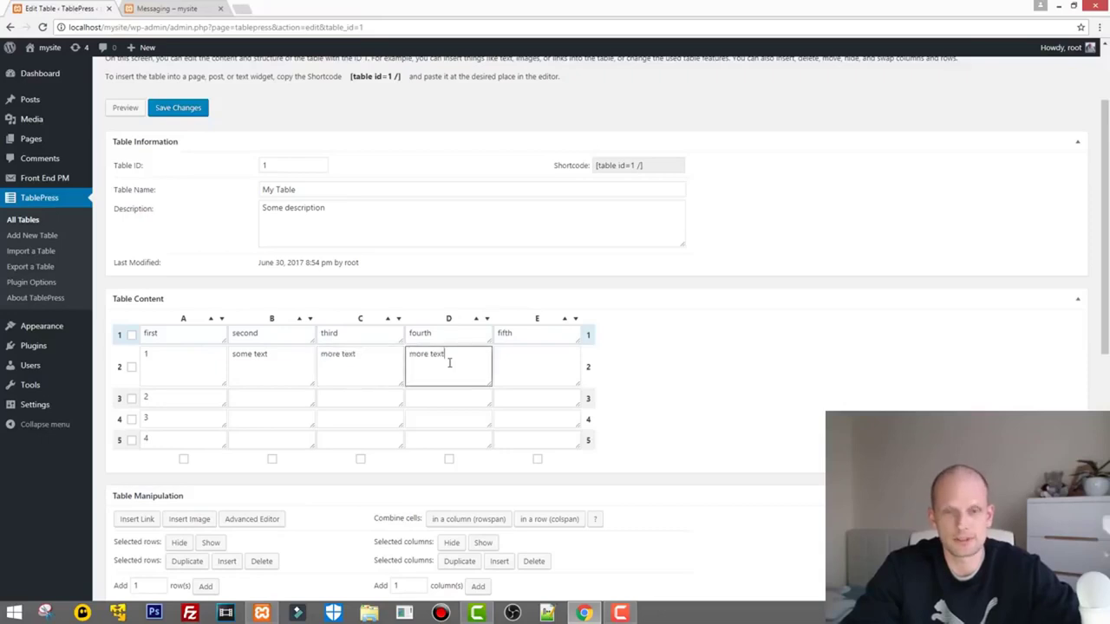
left_click(516, 366)
key("ctrl+v")
Step: Fill columns B to E of table row 3 with the copied "more text"
left_click(519, 404)
key("ctrl+v")
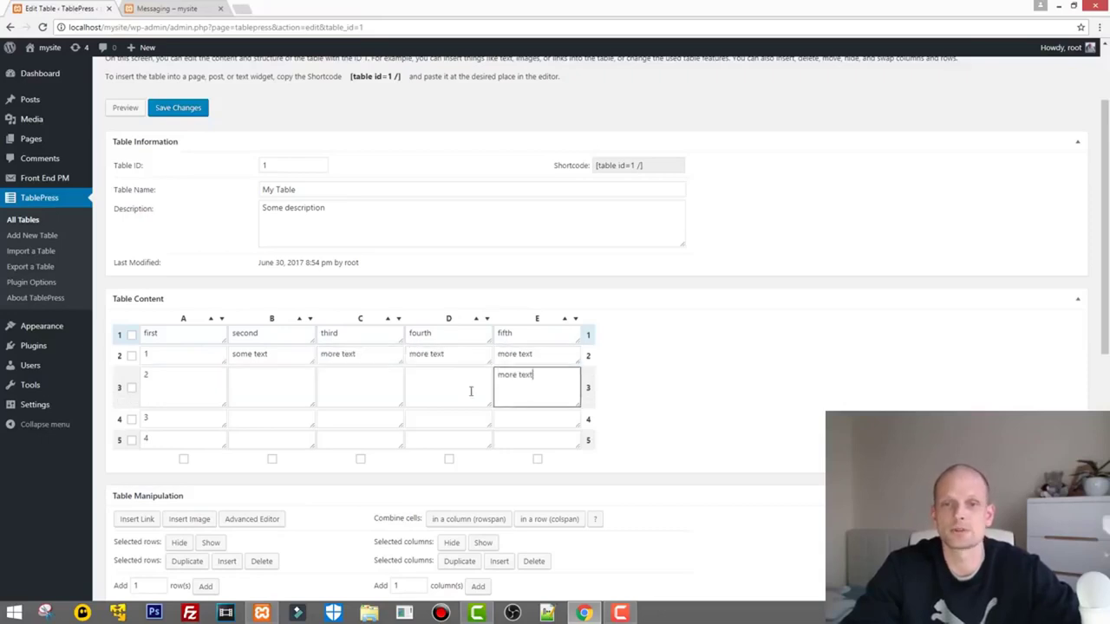
left_click(454, 383)
key("ctrl+v")
left_click(373, 383)
key("ctrl+v")
left_click(278, 386)
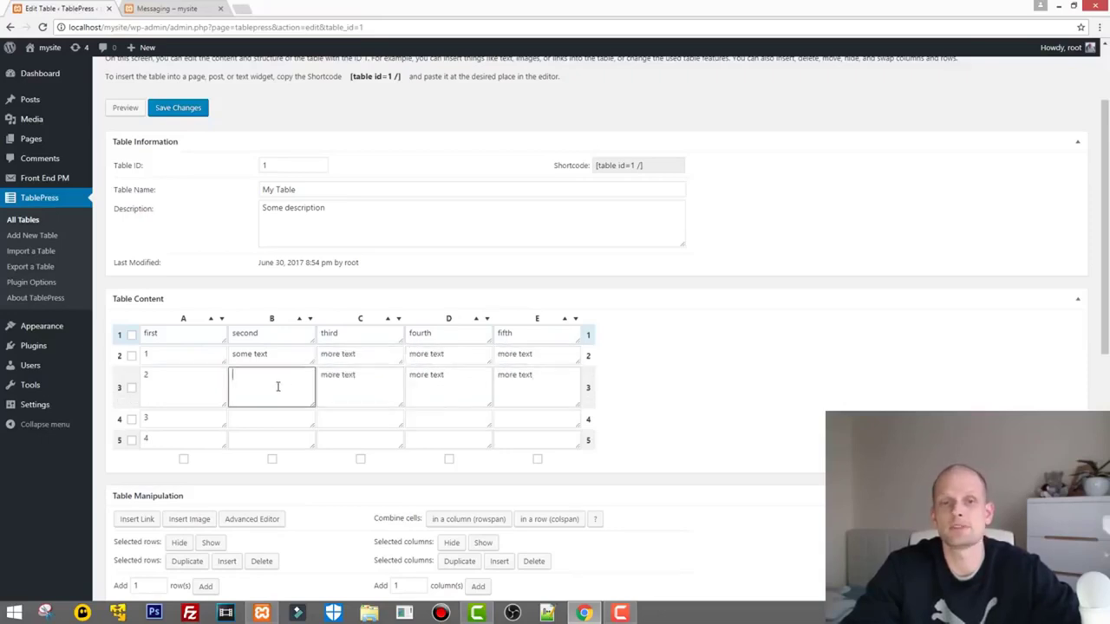
key("ctrl+v")
Step: Fill columns B to E of table row 4 with the copied "more text"
left_click(261, 421)
key("ctrl+v")
left_click(371, 423)
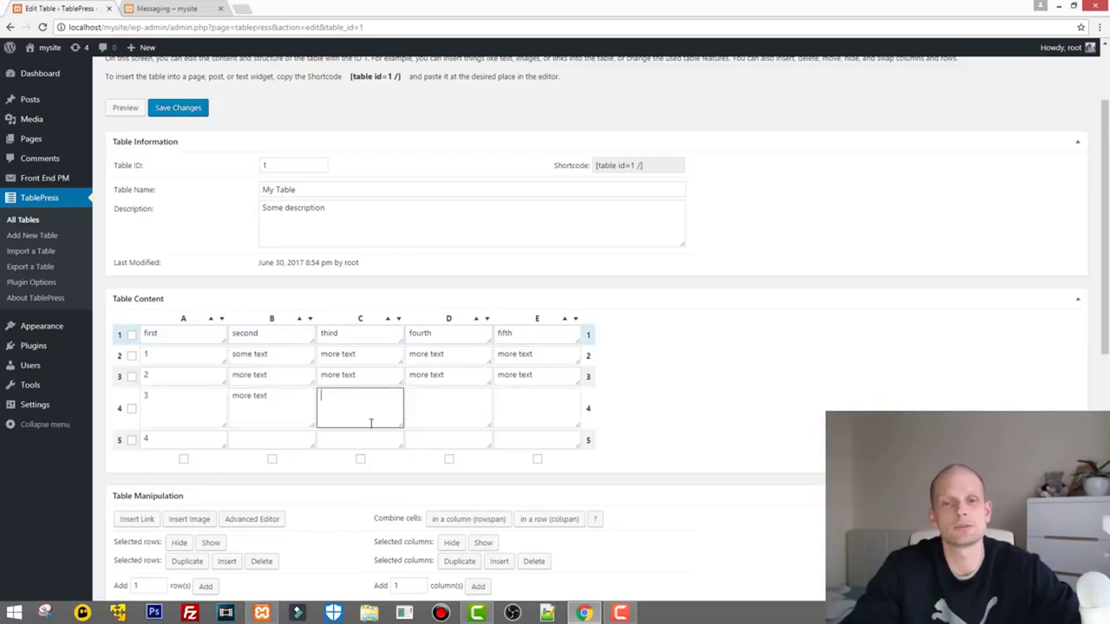
key("ctrl+v")
left_click(453, 414)
key("ctrl+v")
left_click(526, 416)
key("ctrl+v")
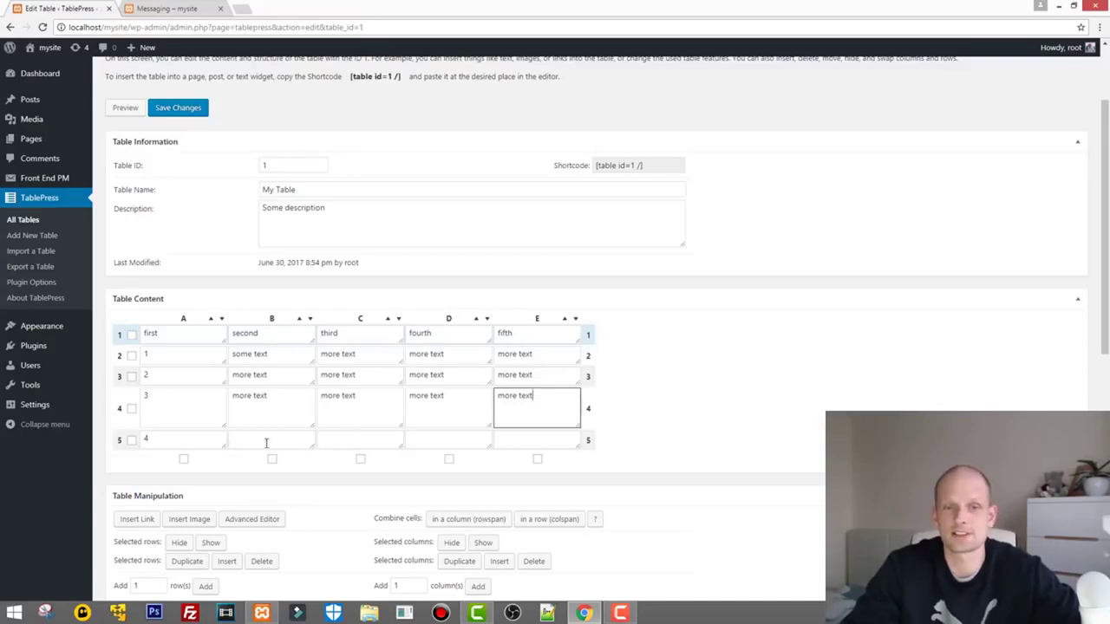
scroll(340, 460, "down", 2)
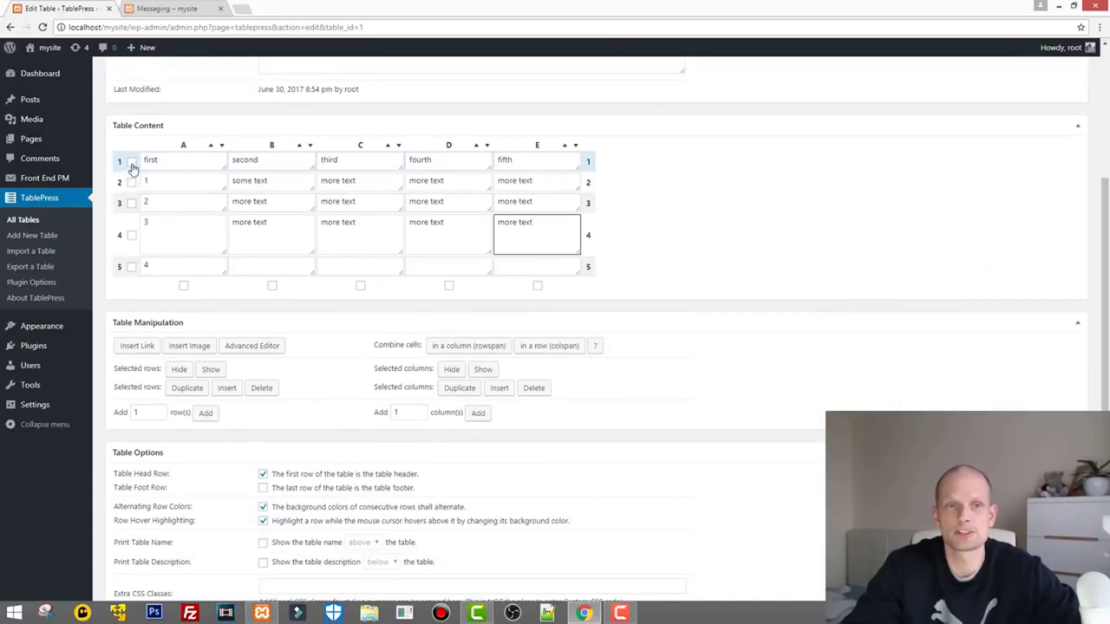
left_click(132, 162)
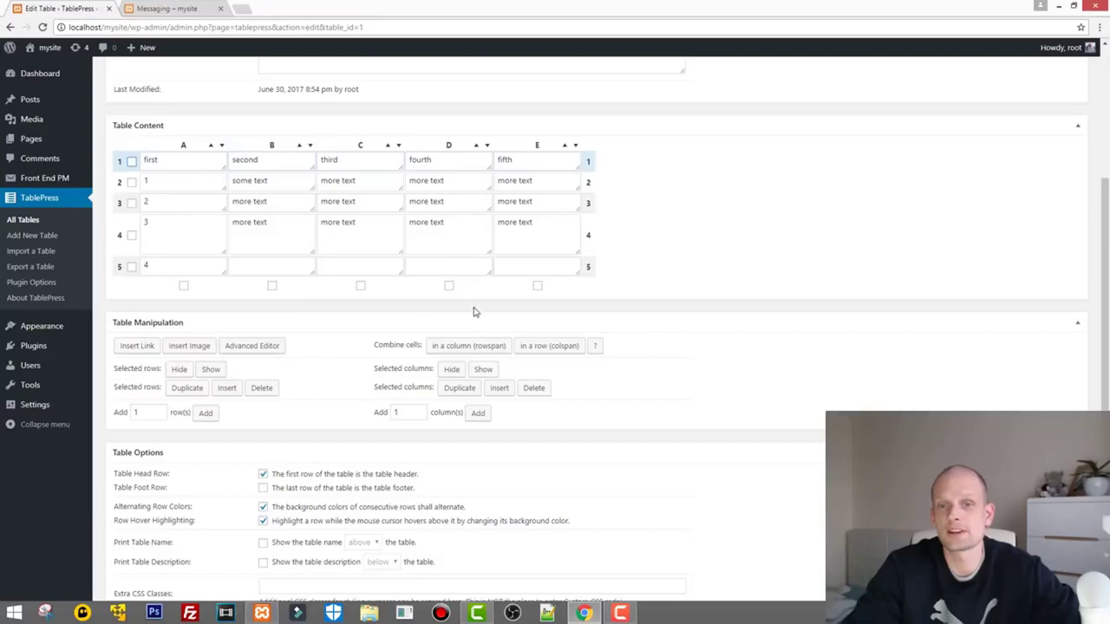
left_click(536, 285)
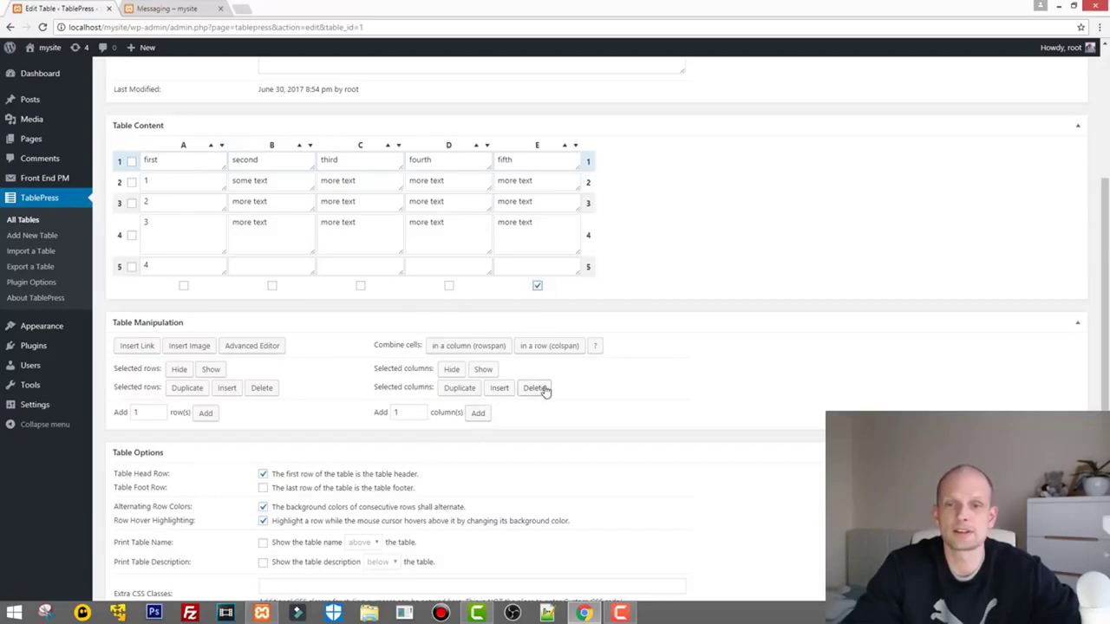
left_click(537, 286)
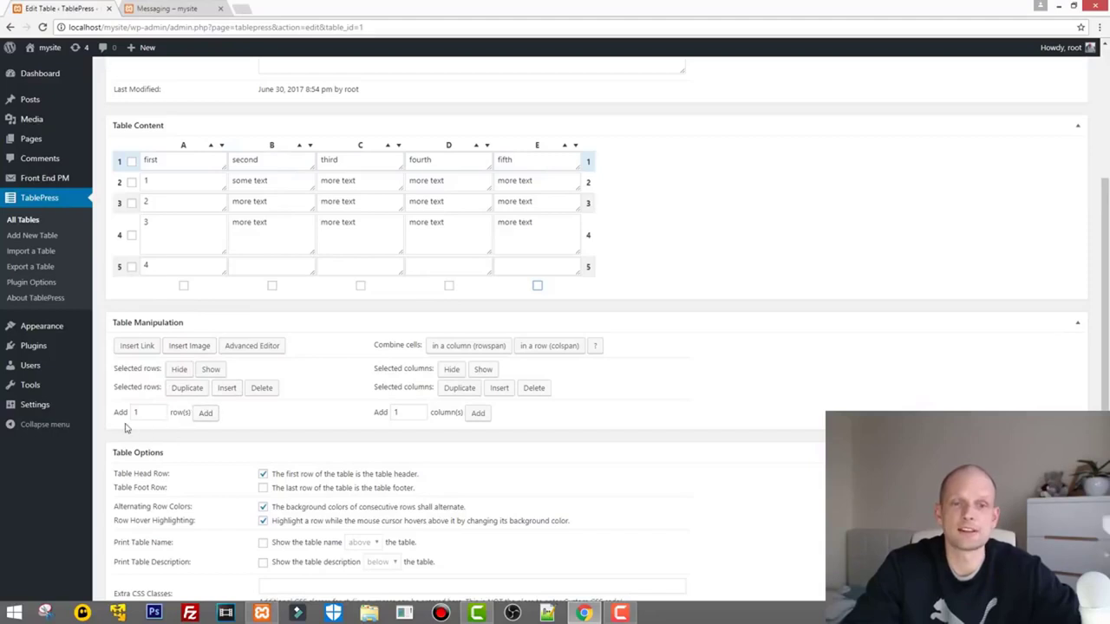
Step: Add one row and one column to the table, and enter "new col" in row 1 of the added column F
left_click(206, 413)
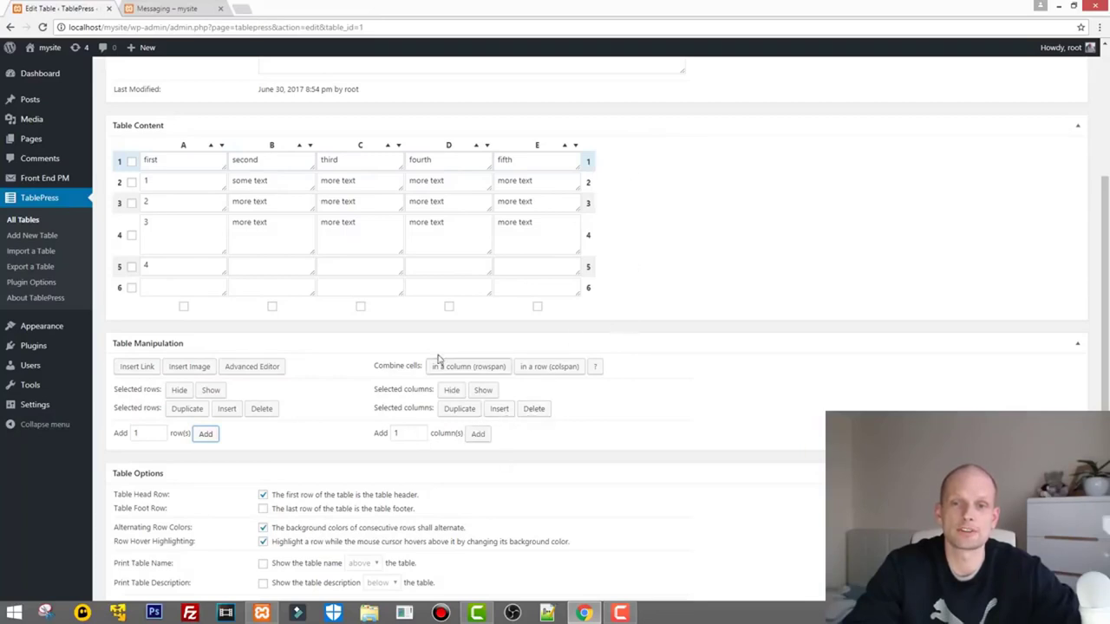
left_click(477, 433)
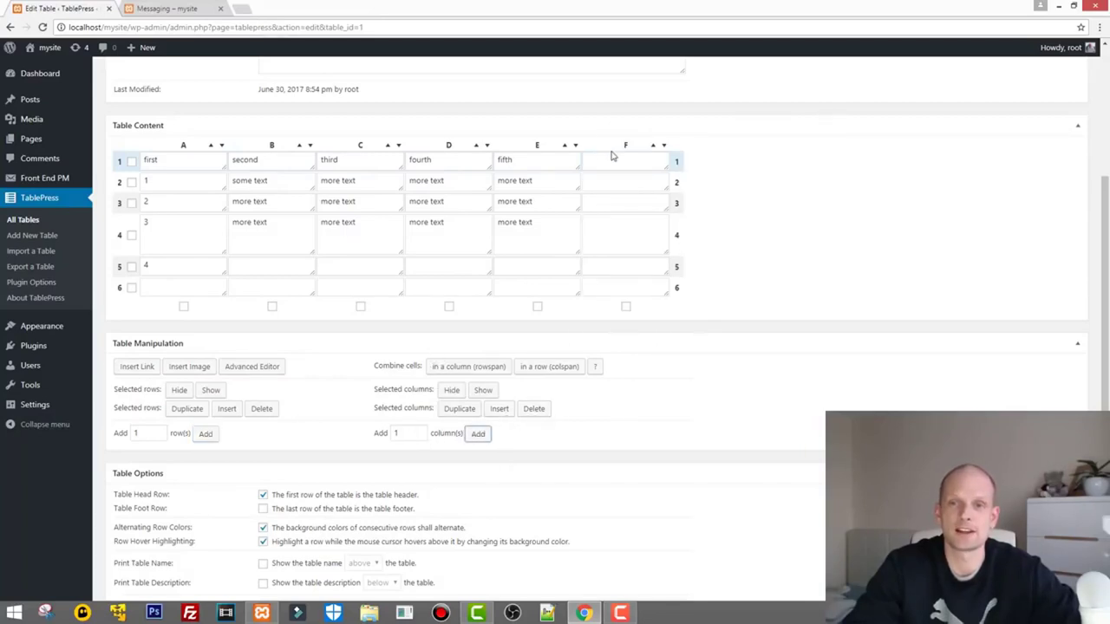
left_click(612, 166)
type("n")
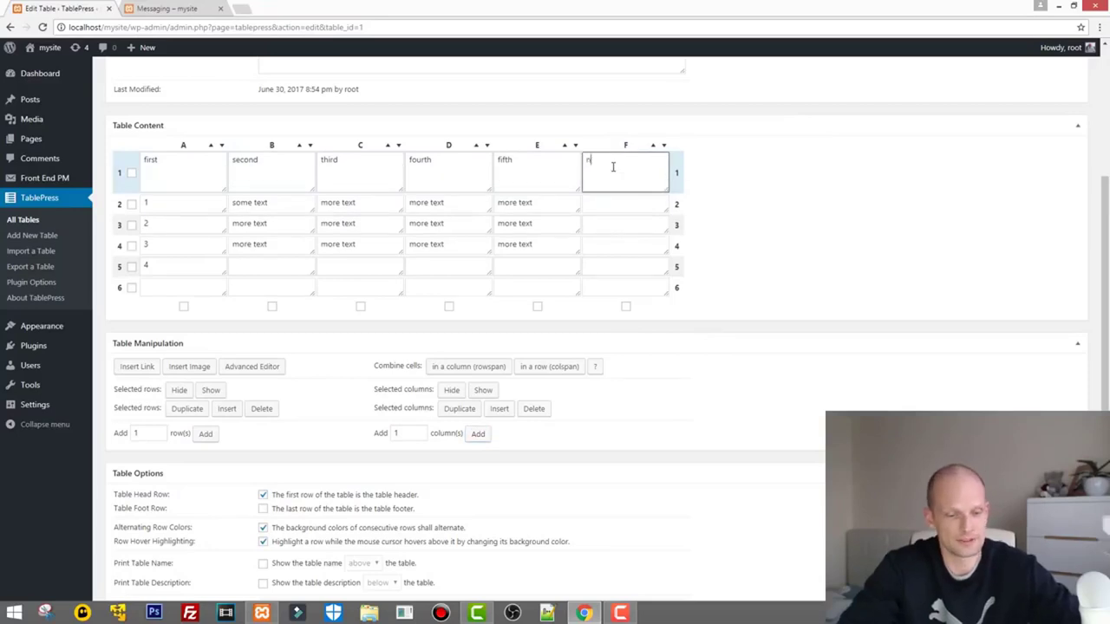
type("ew col")
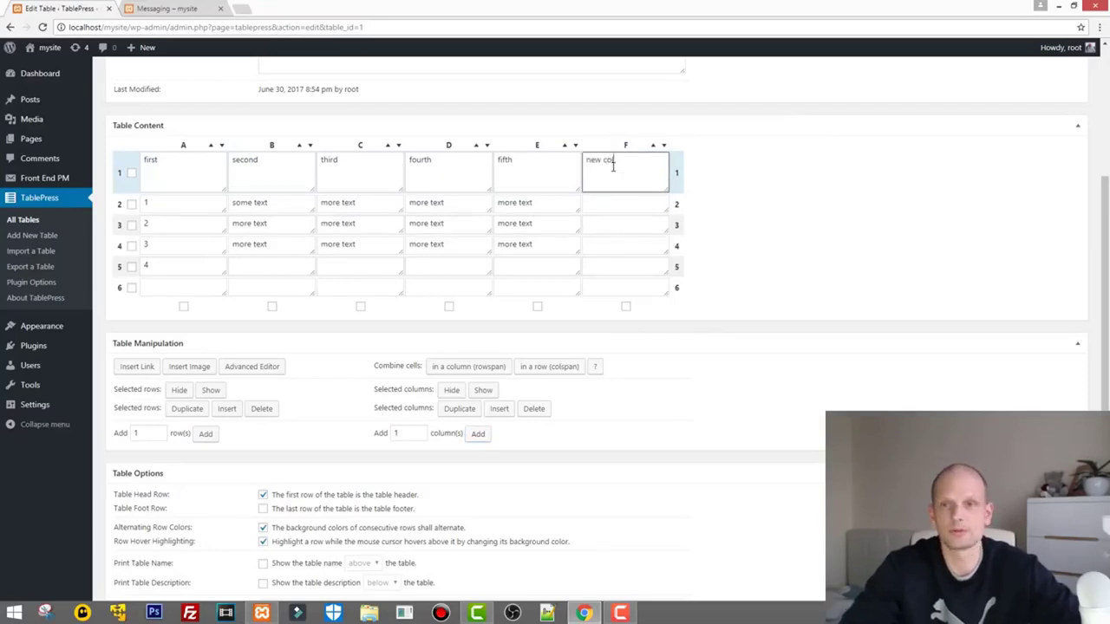
left_click(691, 339)
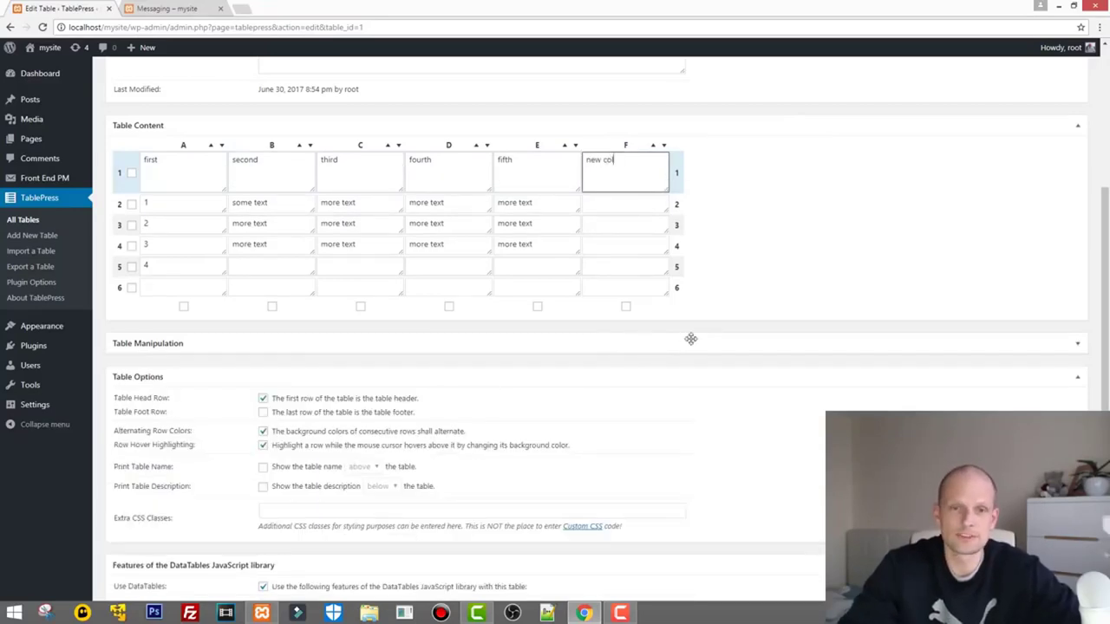
Step: Examine the table options and the DataTables features, including sorting, search, pagination and the number of rows per page
scroll(680, 341, "down", 1)
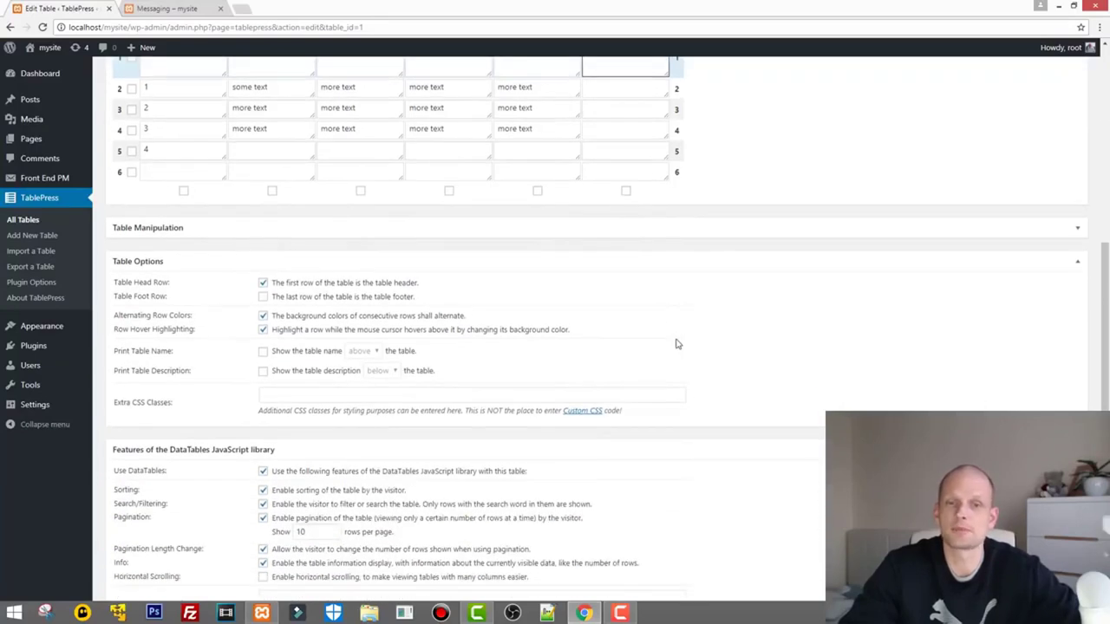
scroll(677, 344, "down", 2)
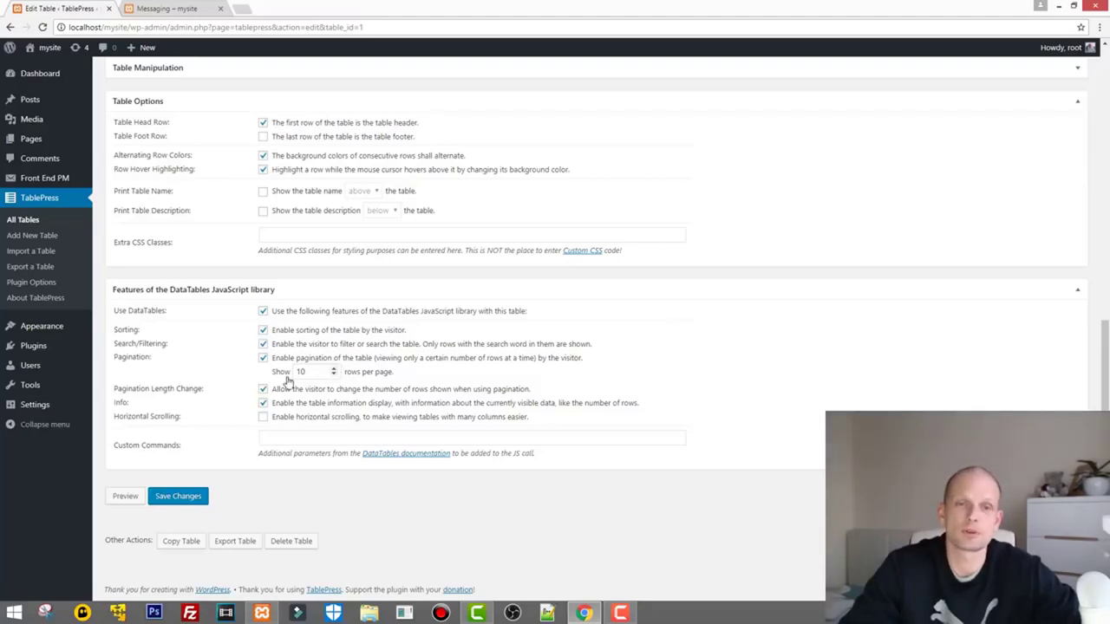
left_click_drag(298, 371, 316, 371)
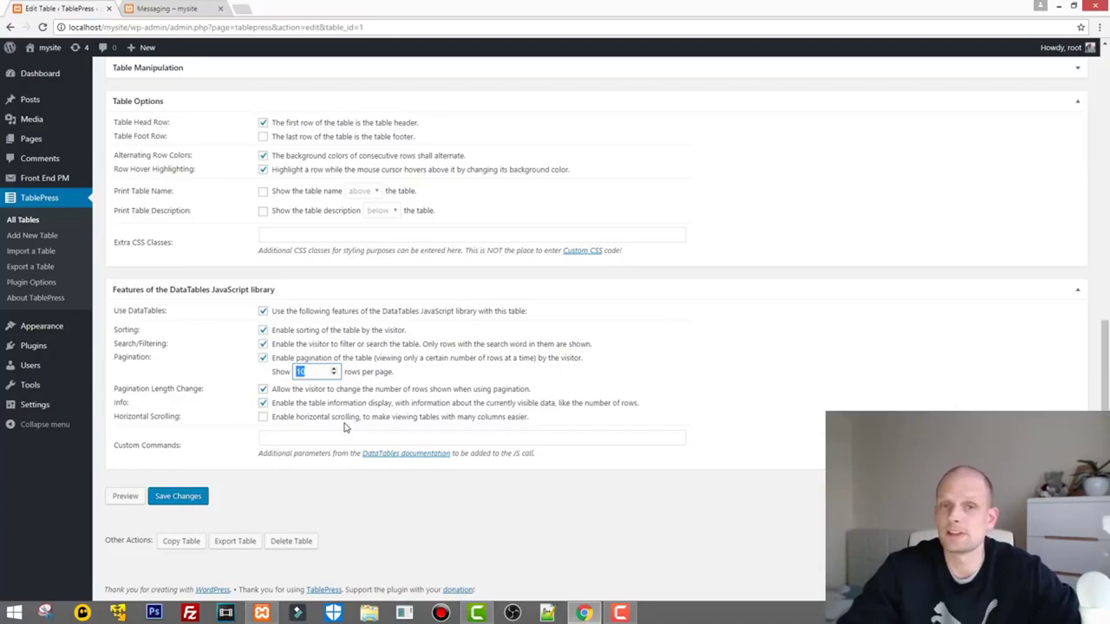
scroll(199, 570, "up", 2)
scroll(197, 567, "down", 2)
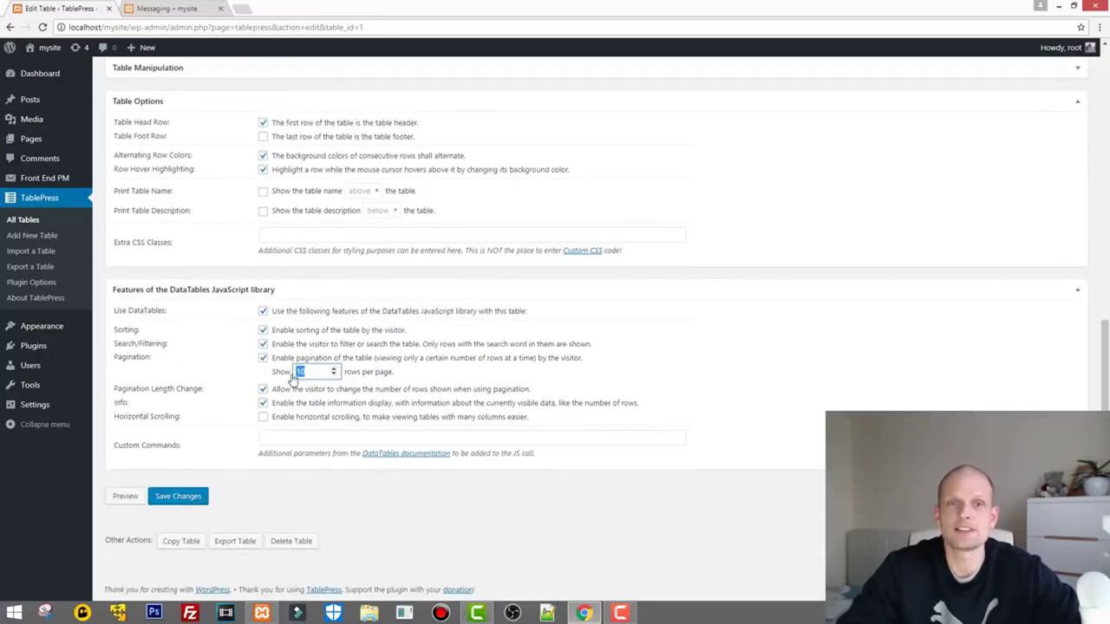
scroll(186, 265, "up", 2)
scroll(187, 294, "down", 2)
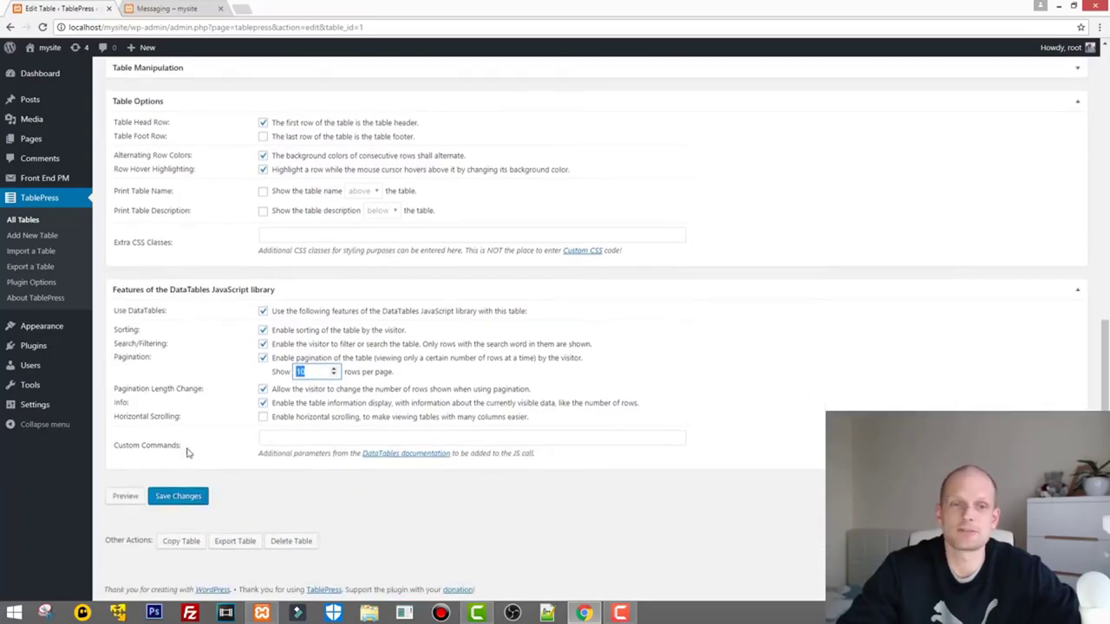
Step: Save the table changes and copy the table's shortcode [table id=1 /] from the instructions above the table information
left_click(178, 496)
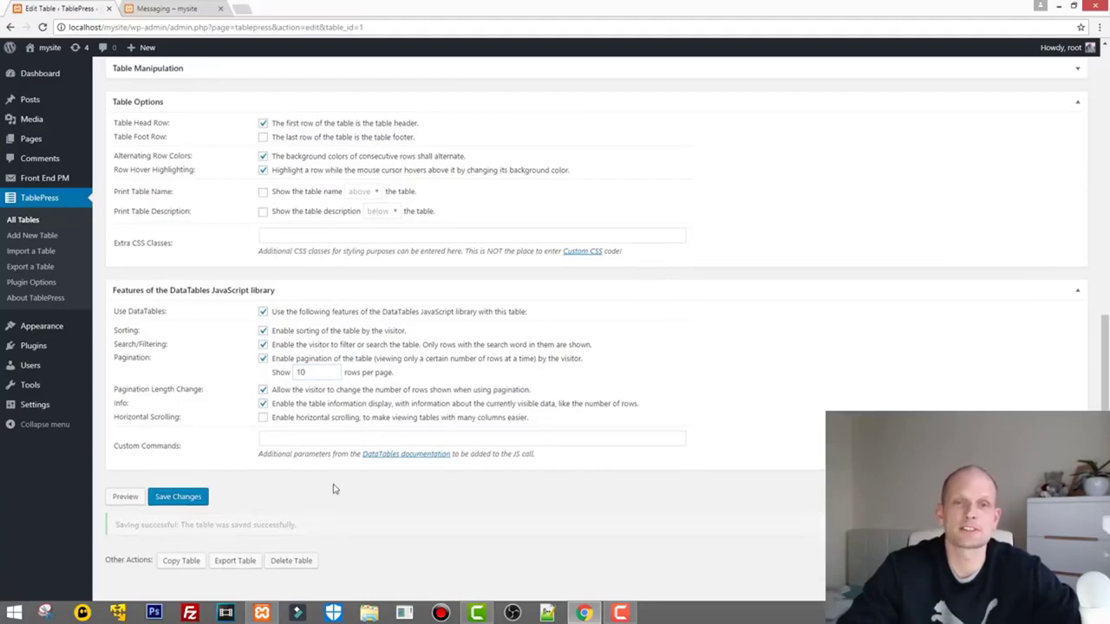
scroll(332, 489, "up", 15)
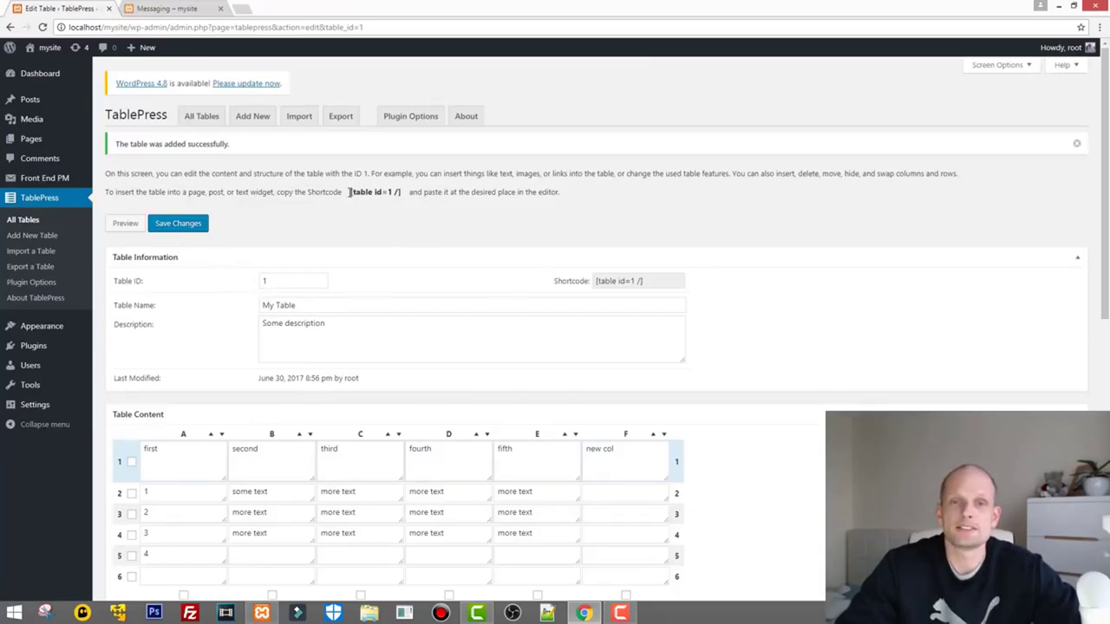
left_click_drag(349, 191, 403, 191)
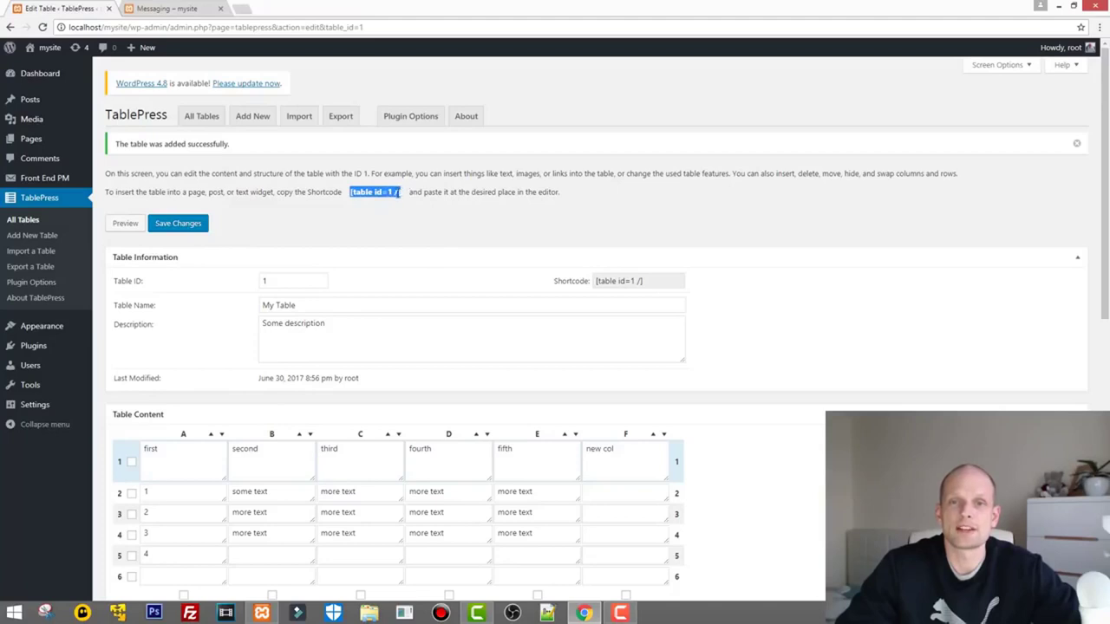
right_click(397, 192)
left_click(409, 201)
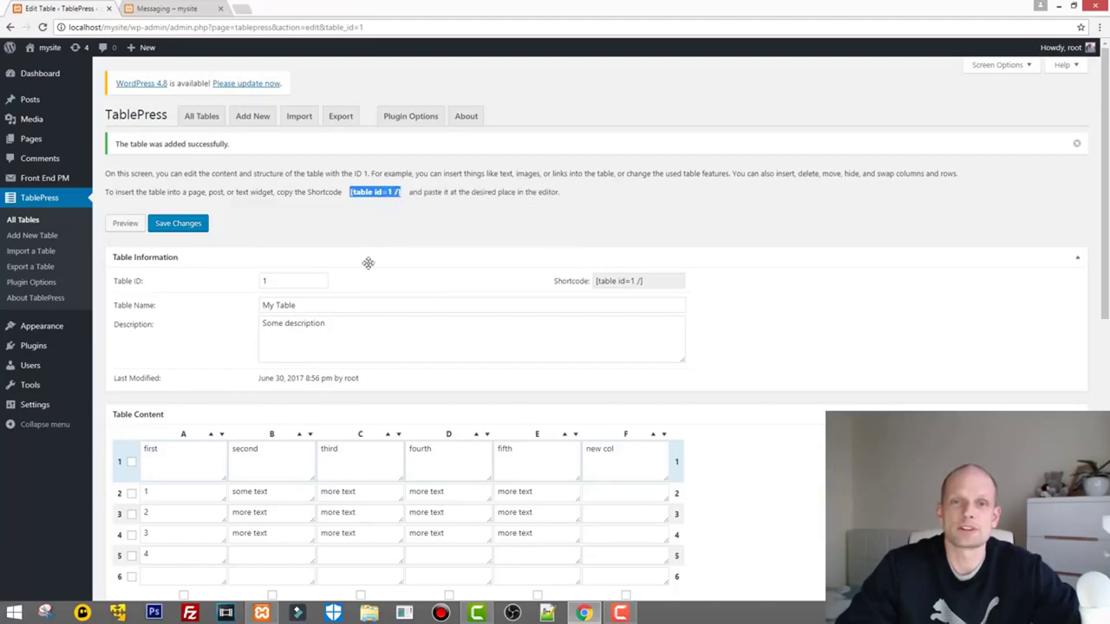
left_click(354, 227)
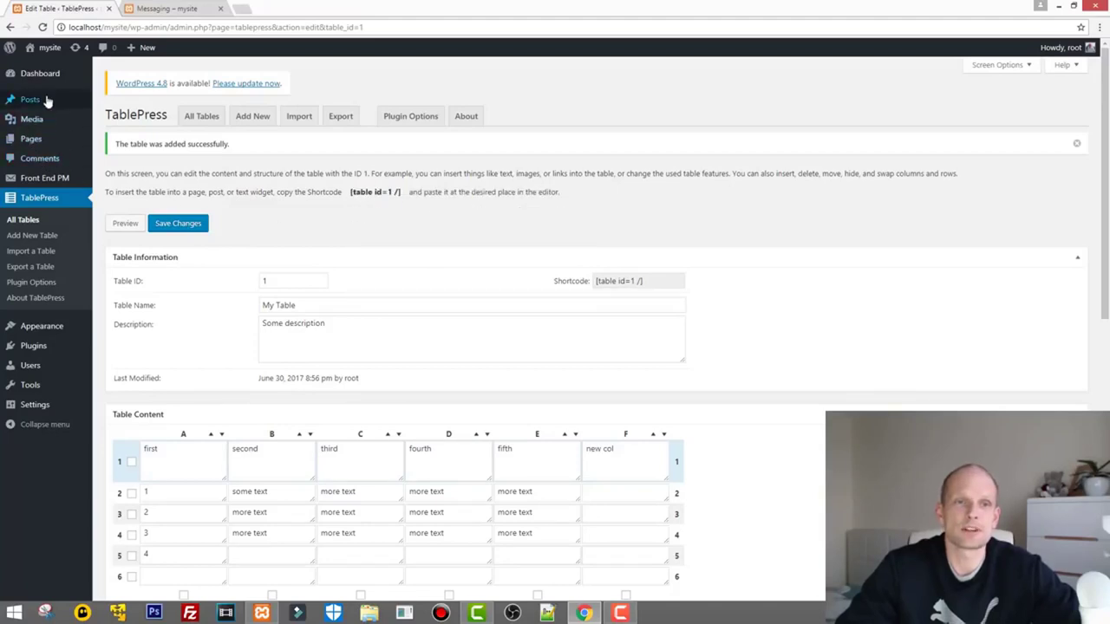
Step: Add a new WordPress page and give it the title "Table"
left_click(169, 9)
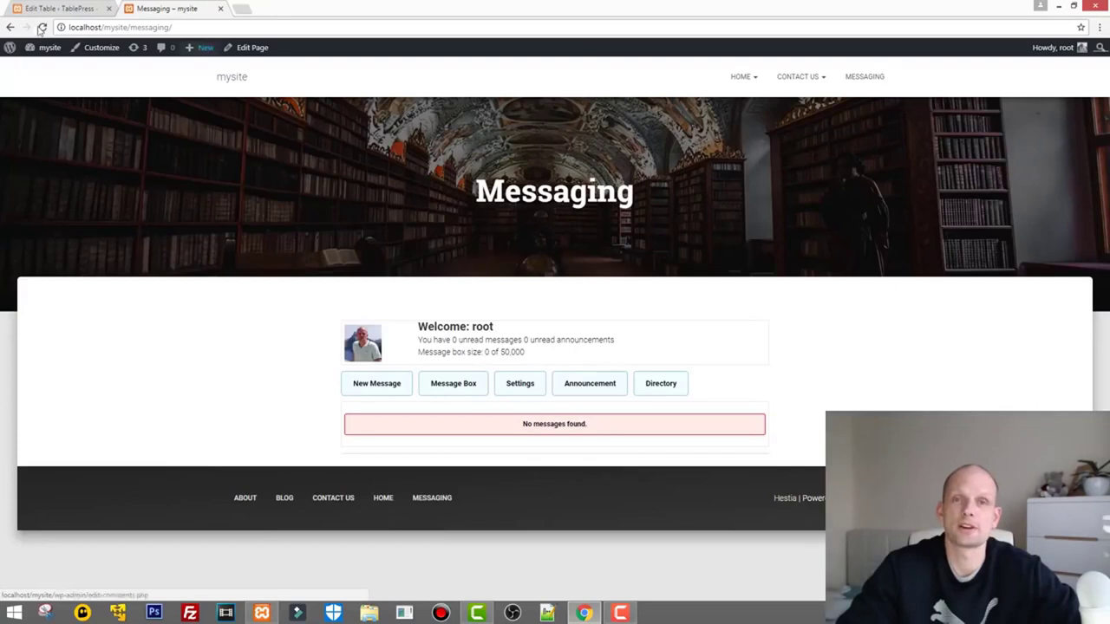
left_click(56, 9)
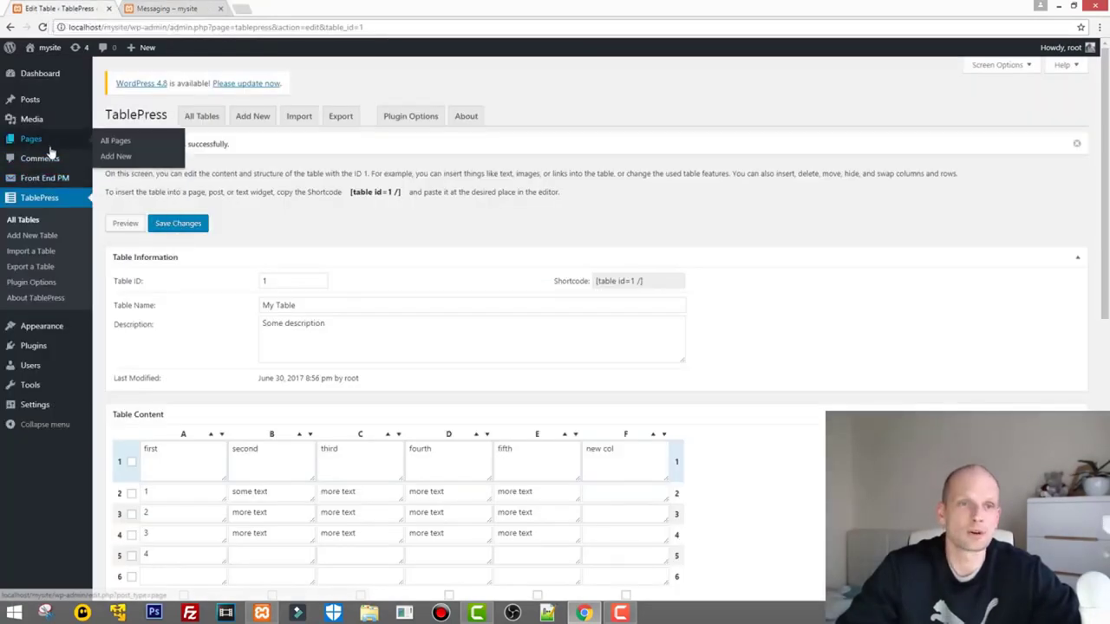
left_click(127, 160)
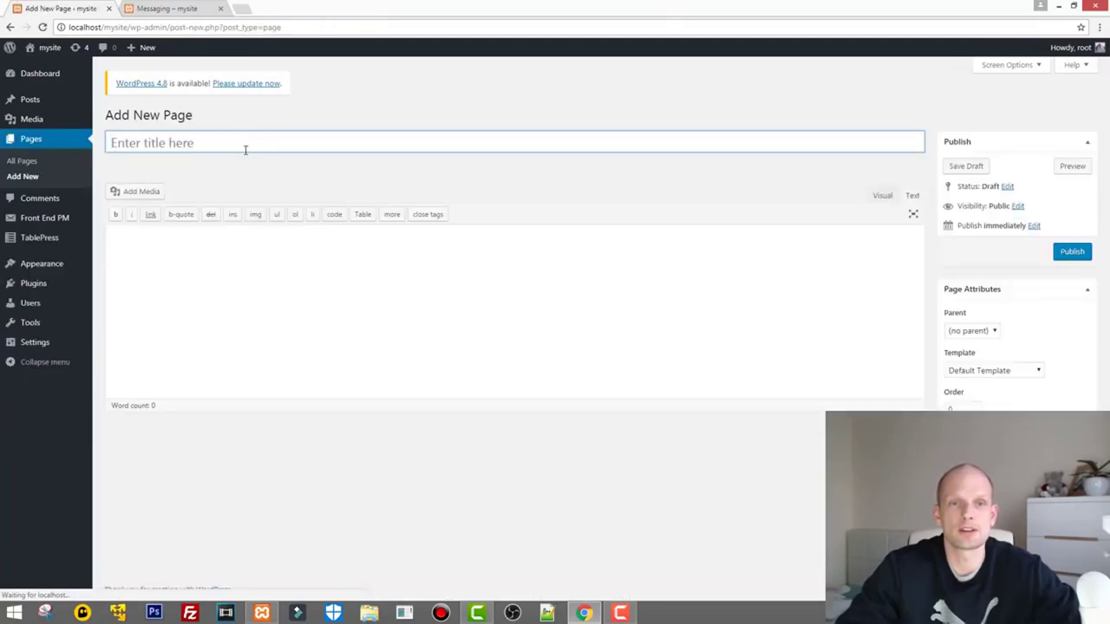
left_click(243, 148)
type("Table")
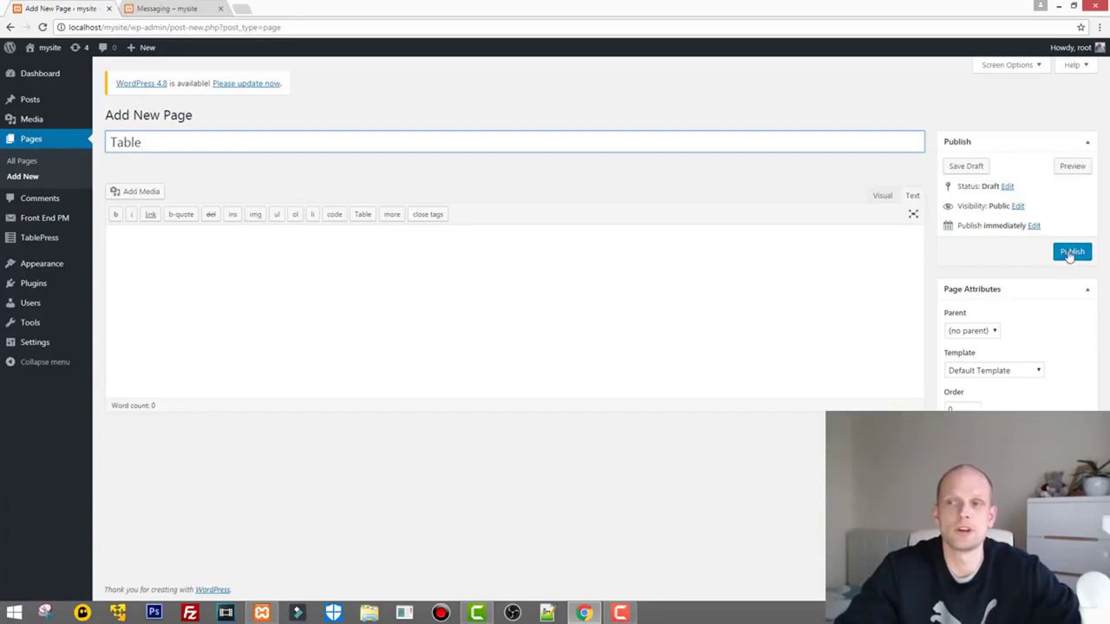
Step: Paste the copied shortcode [table id=1 /] into the Table page's content and publish the page
left_click(296, 241)
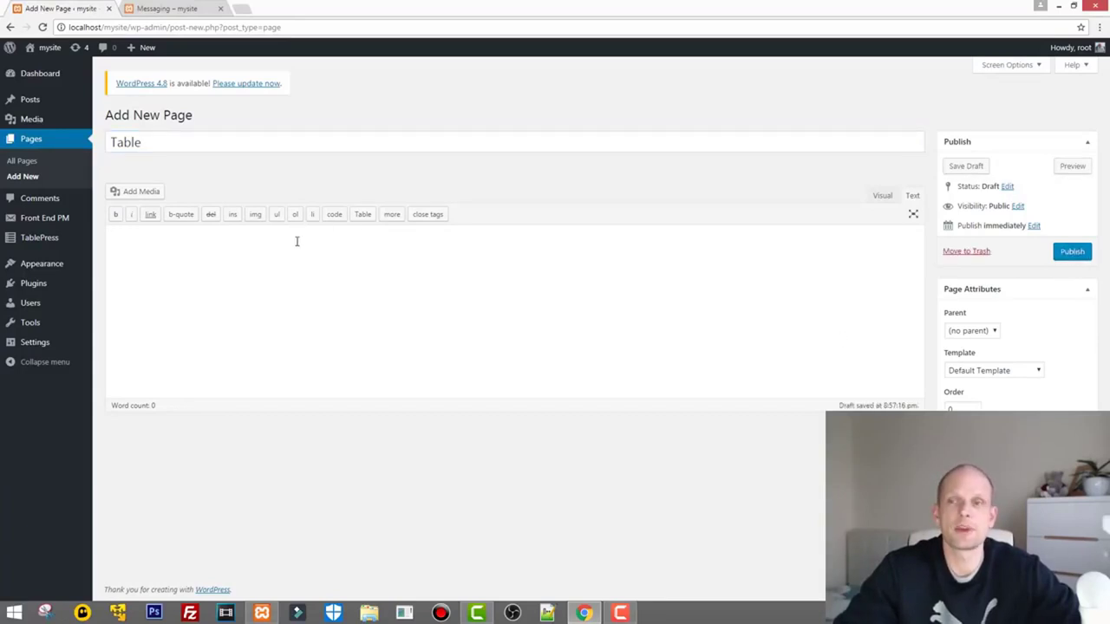
right_click(540, 241)
left_click(562, 311)
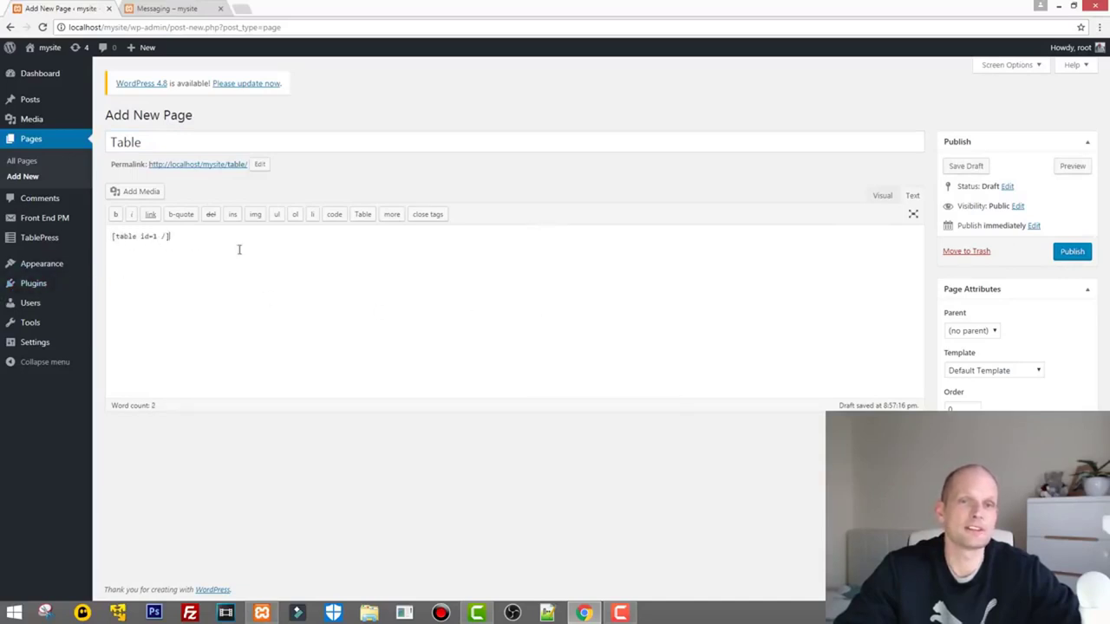
left_click(1073, 252)
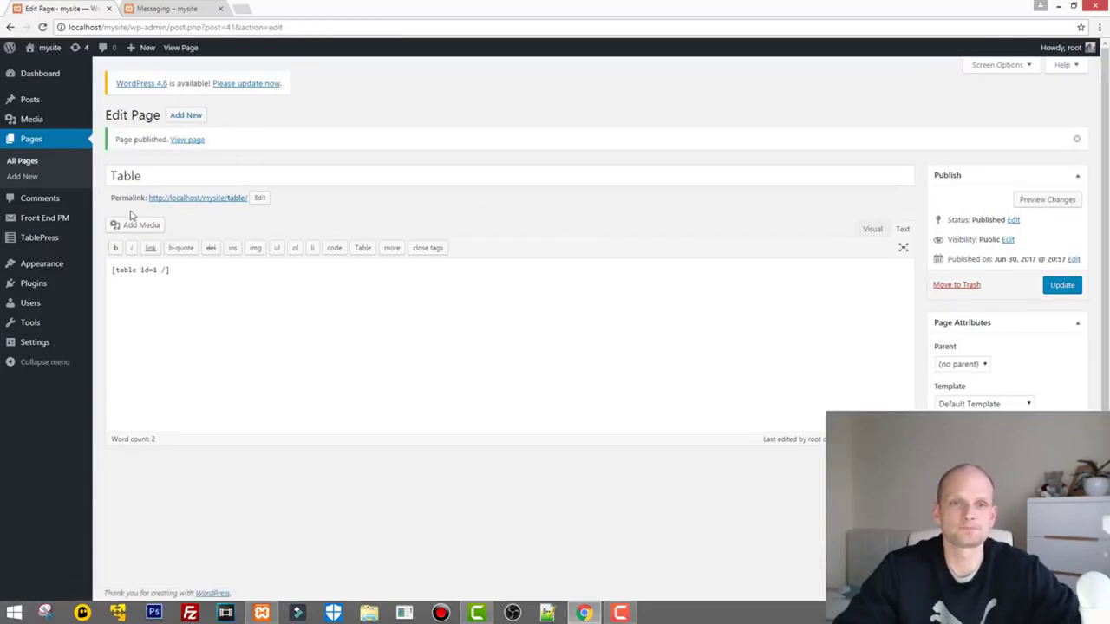
Step: Open the published Table page from its permalink in a new browser tab and view it
right_click(185, 198)
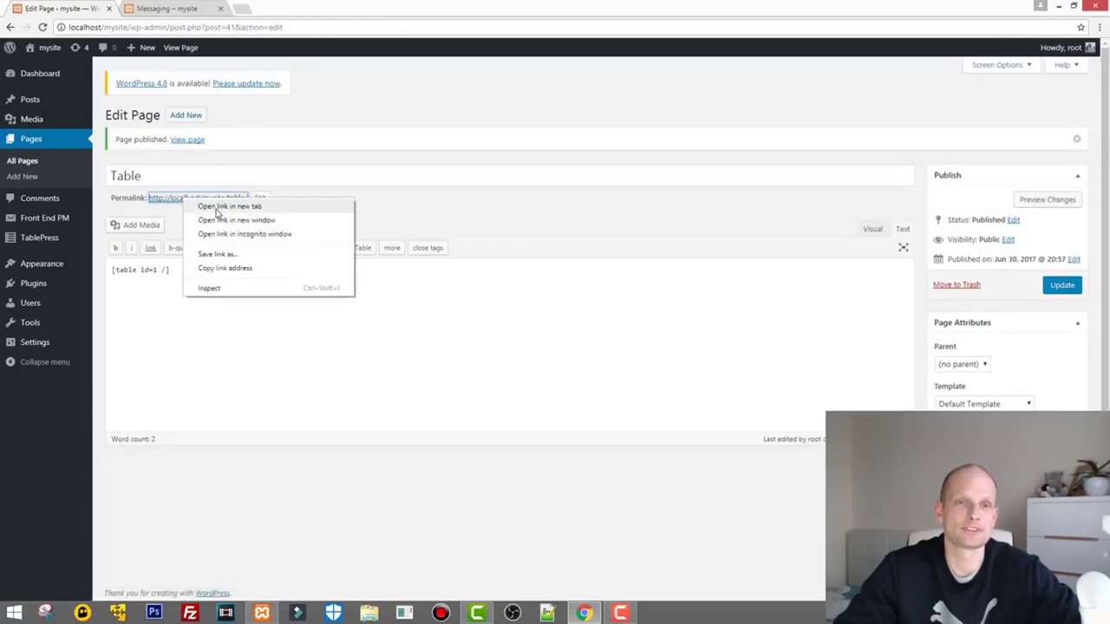
left_click(216, 206)
left_click(146, 9)
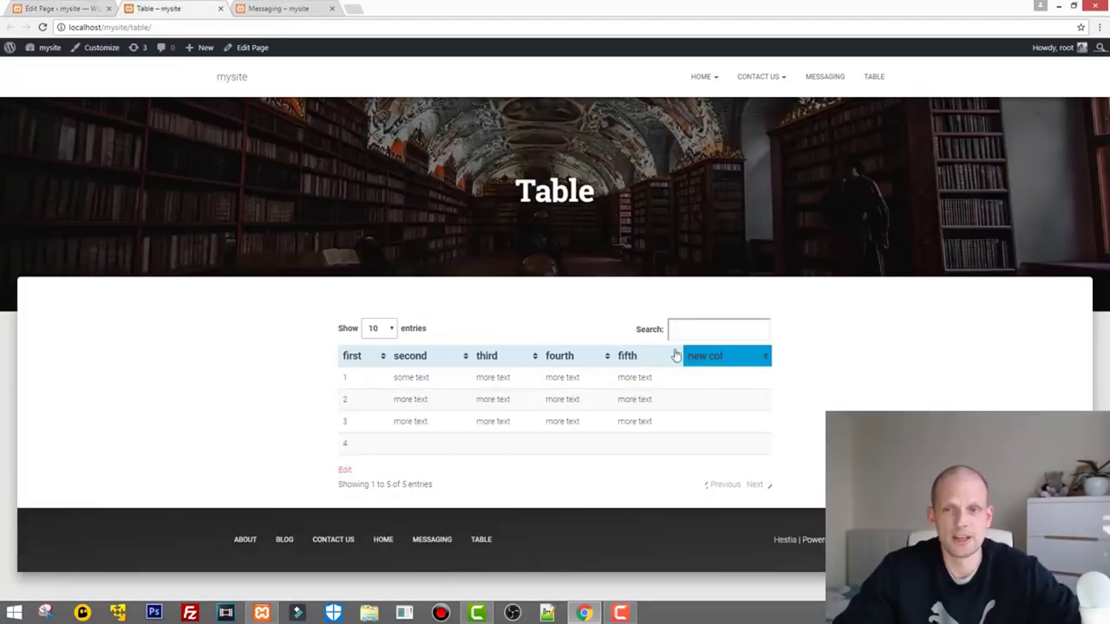
Step: Test the published table's search with 4 and with 2, and show the choices for the number of entries displayed
left_click(737, 329)
type("4")
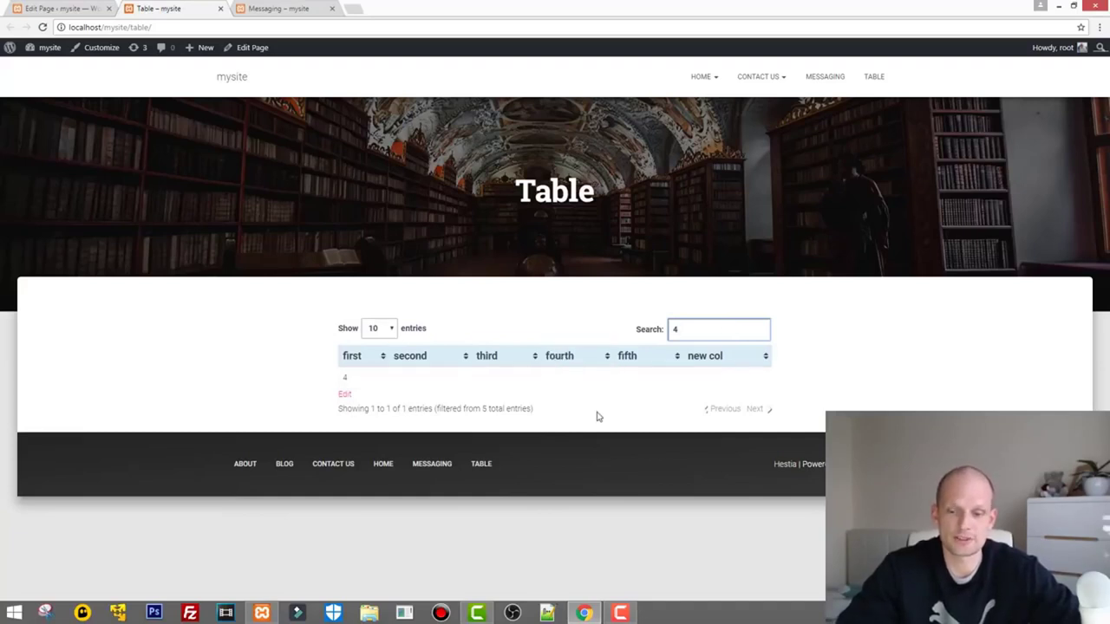
key("BackSpace")
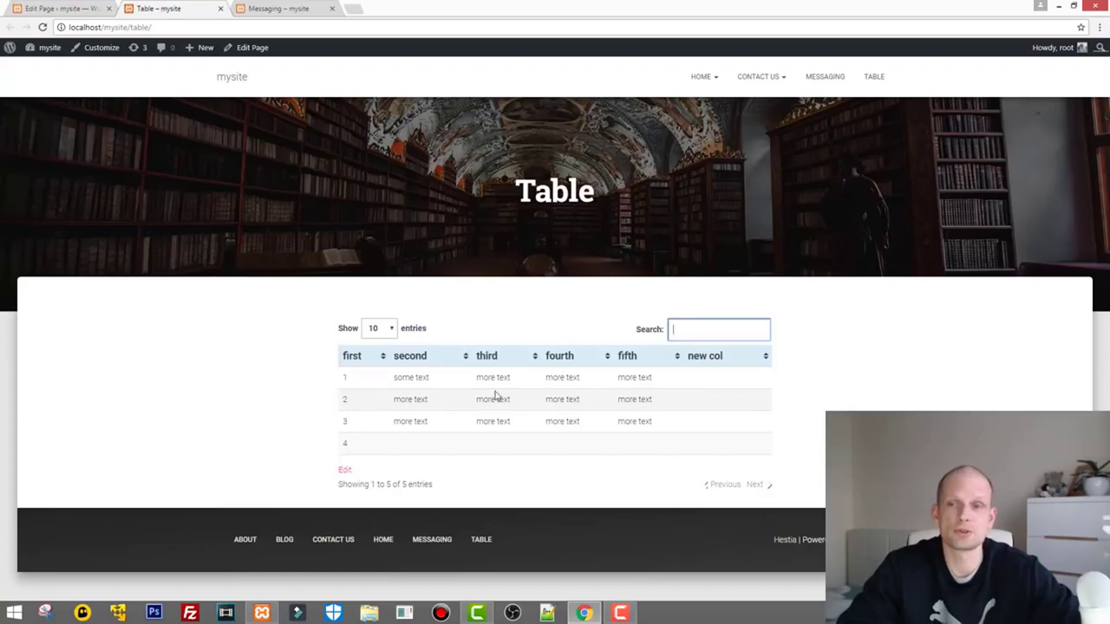
type("2")
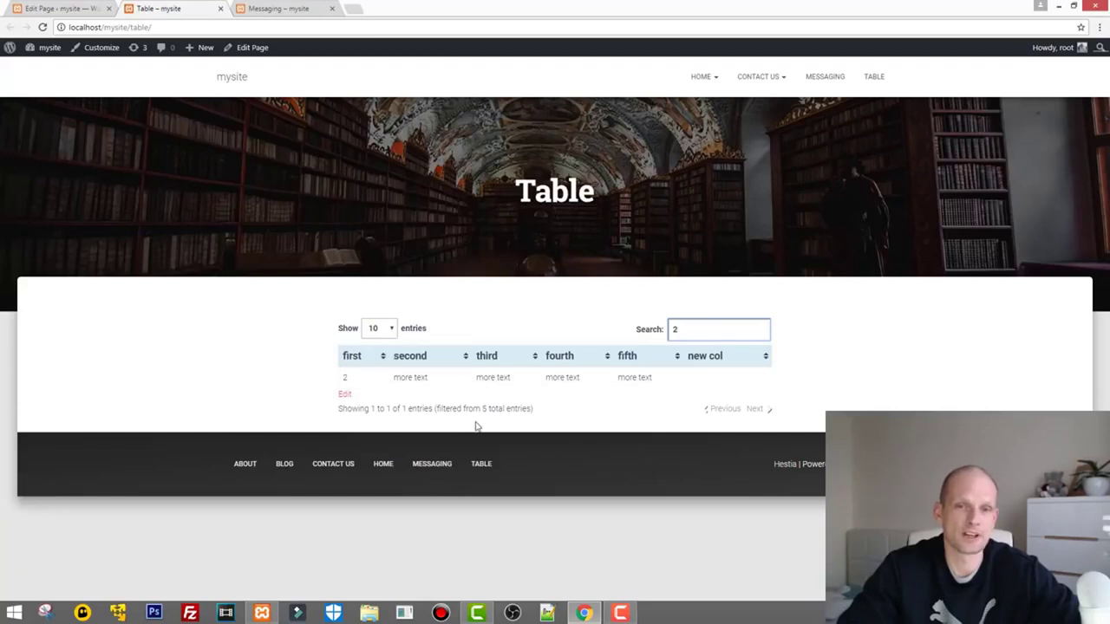
left_click(384, 329)
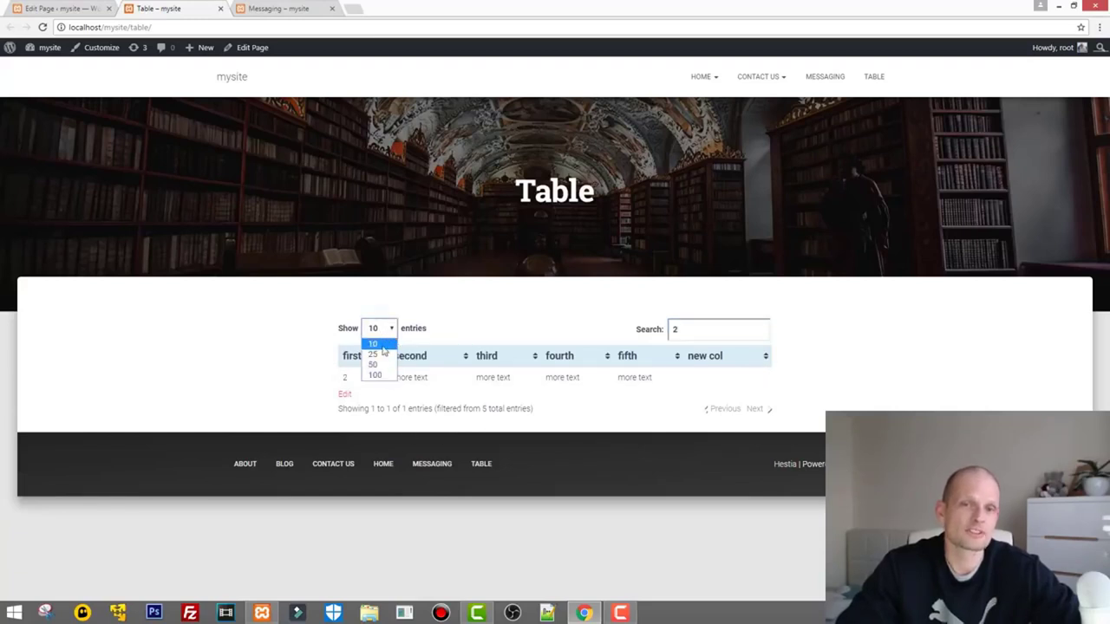